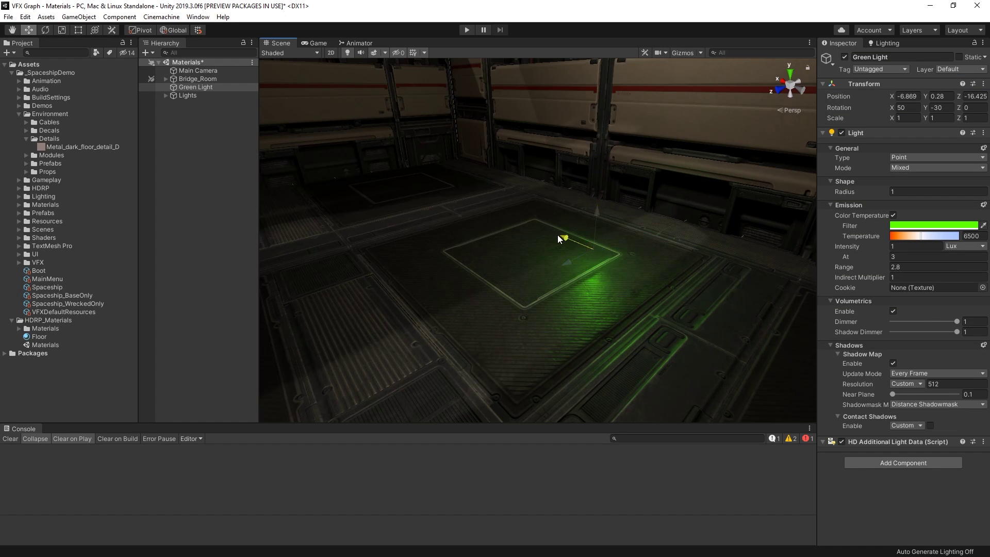
# Move the green light, enable Layer 1's opacity map and raise its base colour influence to about 0.78.
pyautogui.moveTo(550, 229); pyautogui.dragTo(523, 205)
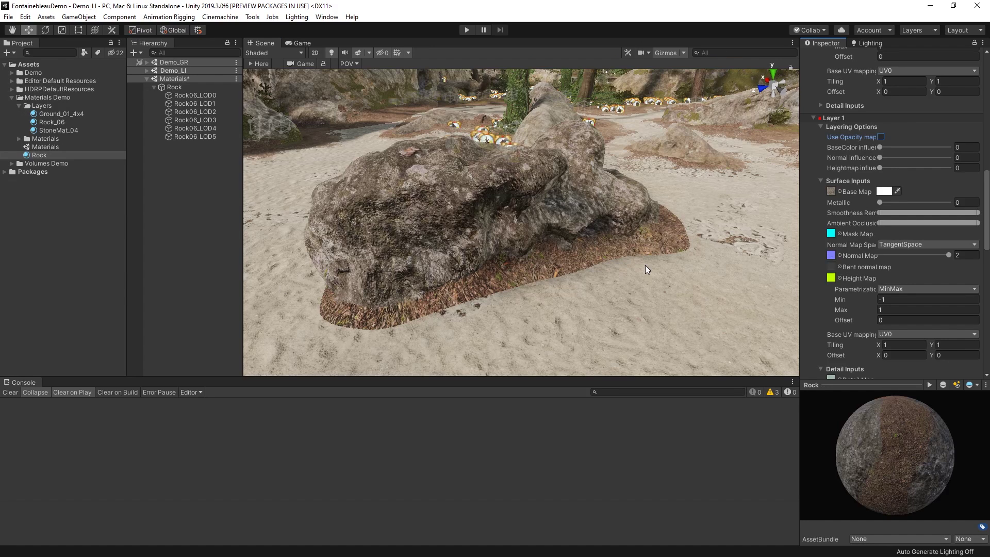
pyautogui.click(881, 138)
pyautogui.moveTo(879, 148)
pyautogui.mouseDown()
pyautogui.moveTo(952, 152)
pyautogui.moveTo(938, 152)
pyautogui.mouseUp()
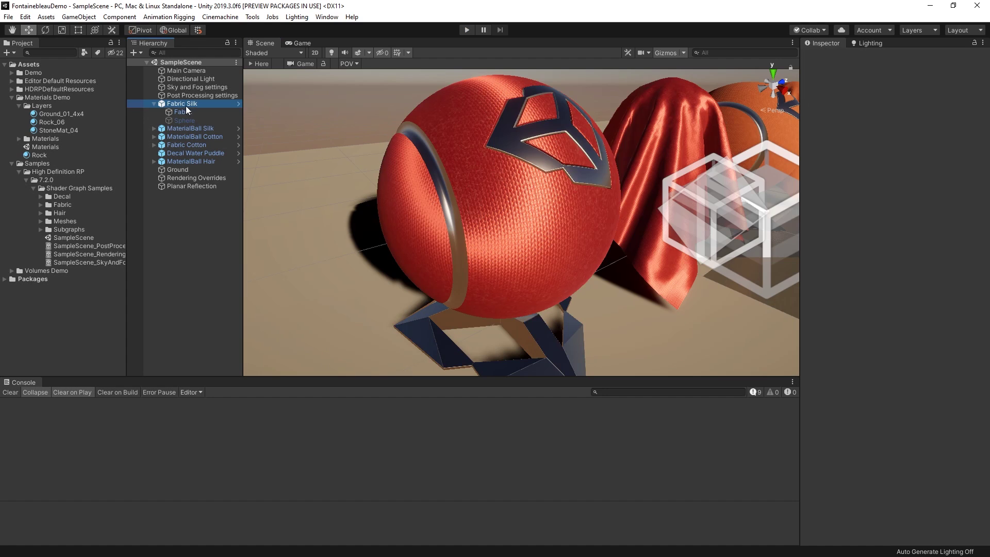
# Inspect the Fabric sample's material, orbit around the samples and move the green light again.
pyautogui.click(184, 111)
pyautogui.keyDown('alt'); pyautogui.moveTo(769, 141); pyautogui.dragTo(759, 139); pyautogui.keyUp('alt')
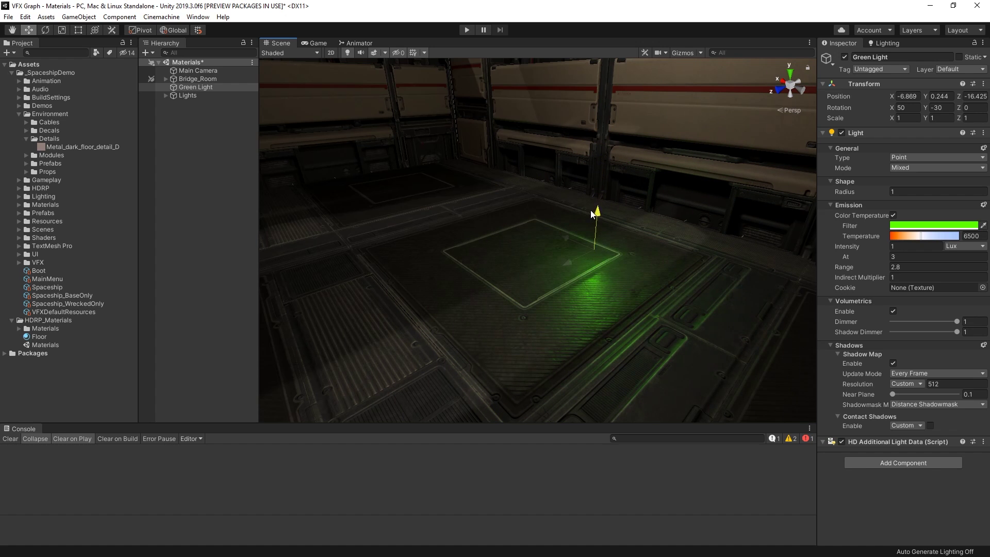
pyautogui.moveTo(591, 210); pyautogui.dragTo(530, 227)
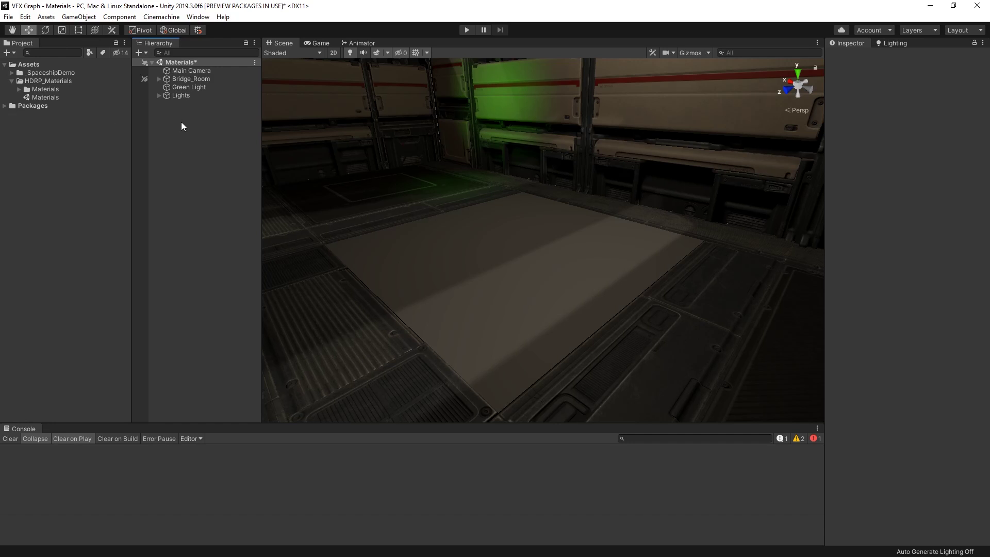
# Create a material named Floor in HDRP_Materials and apply it to the floor plane.
pyautogui.rightClick(38, 81)
pyautogui.moveTo(77, 88)
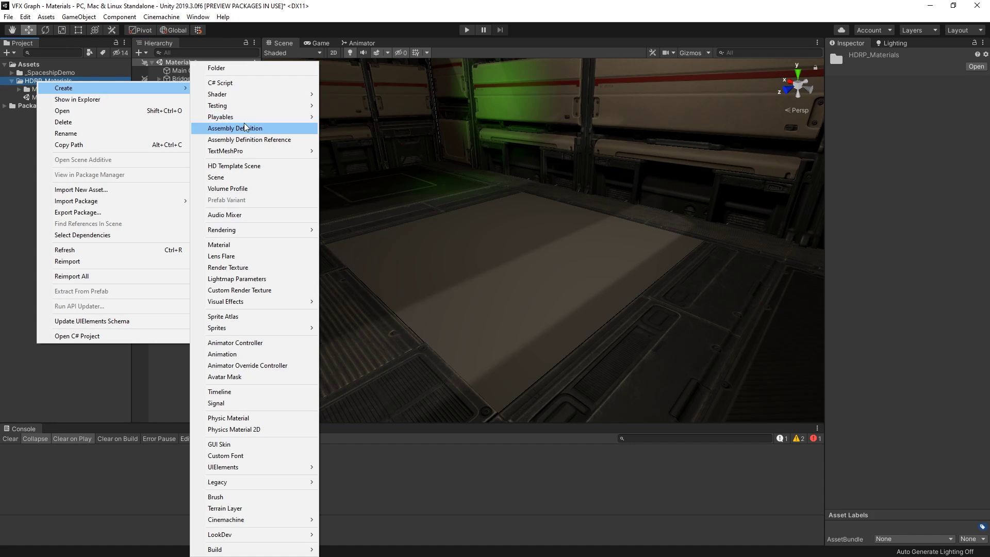
pyautogui.click(219, 244)
pyautogui.write('Floor')
pyautogui.press('Return')
pyautogui.moveTo(39, 98); pyautogui.dragTo(483, 264)
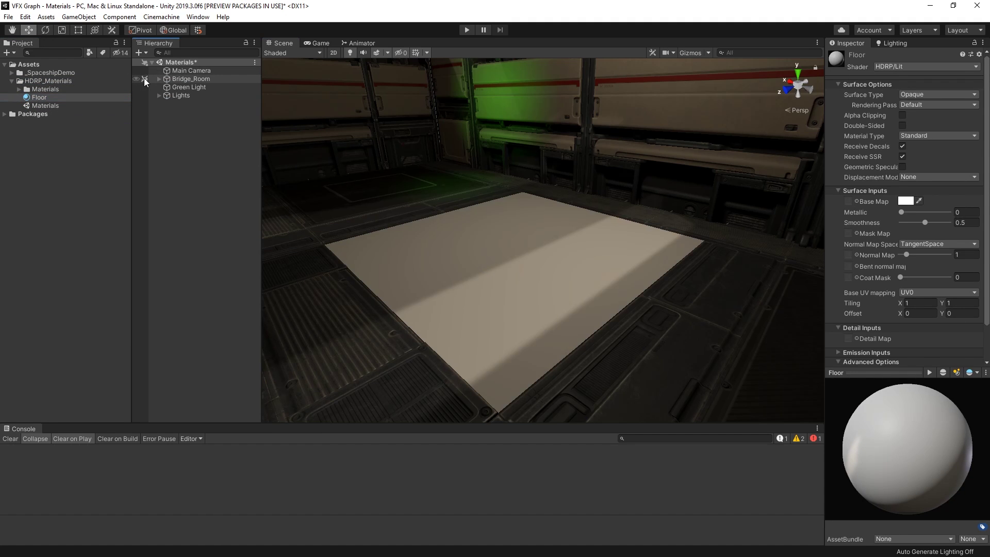
# Make Bridge_Room unpickable, clear the selection and select the Floor material for editing.
pyautogui.click(145, 79)
pyautogui.click(359, 215)
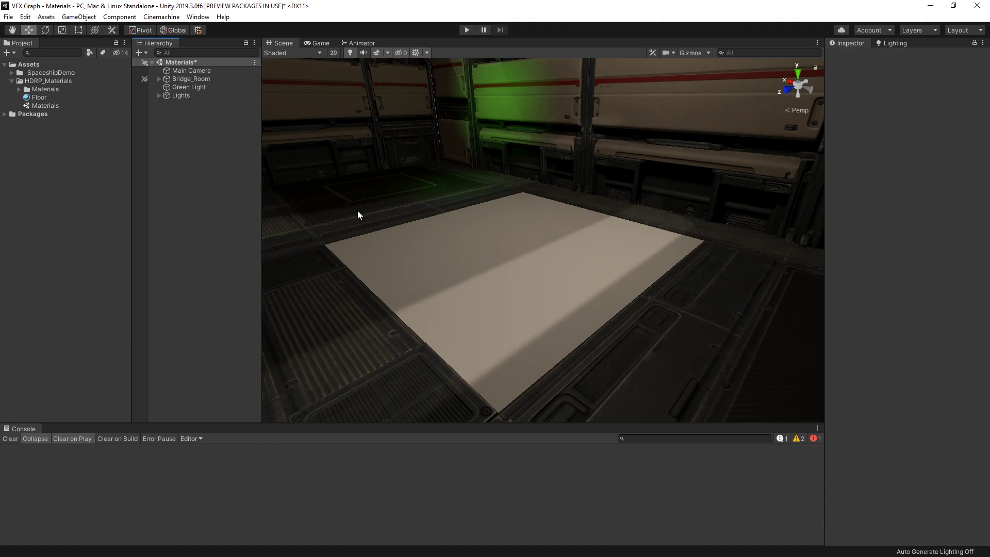
pyautogui.click(39, 98)
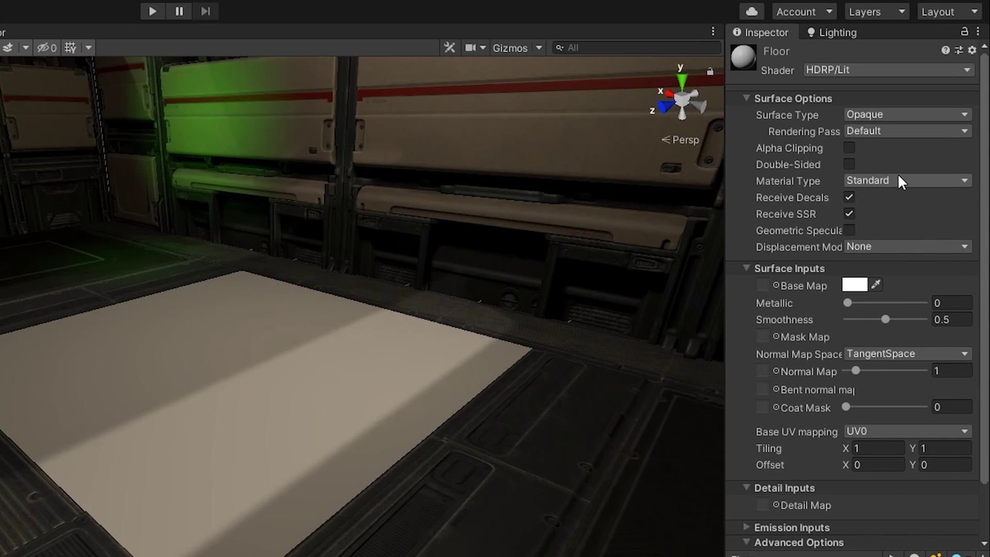
pyautogui.click(935, 136)
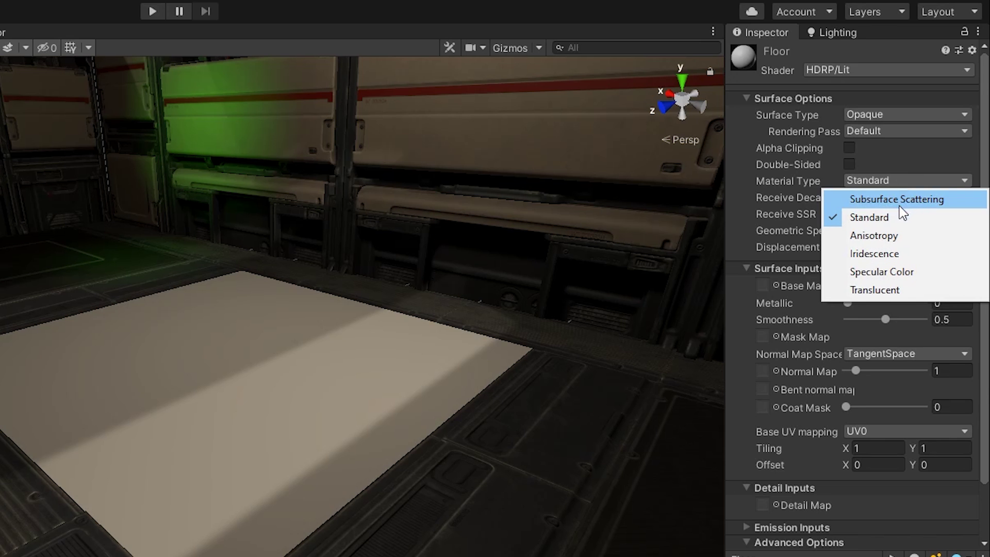
pyautogui.click(923, 216)
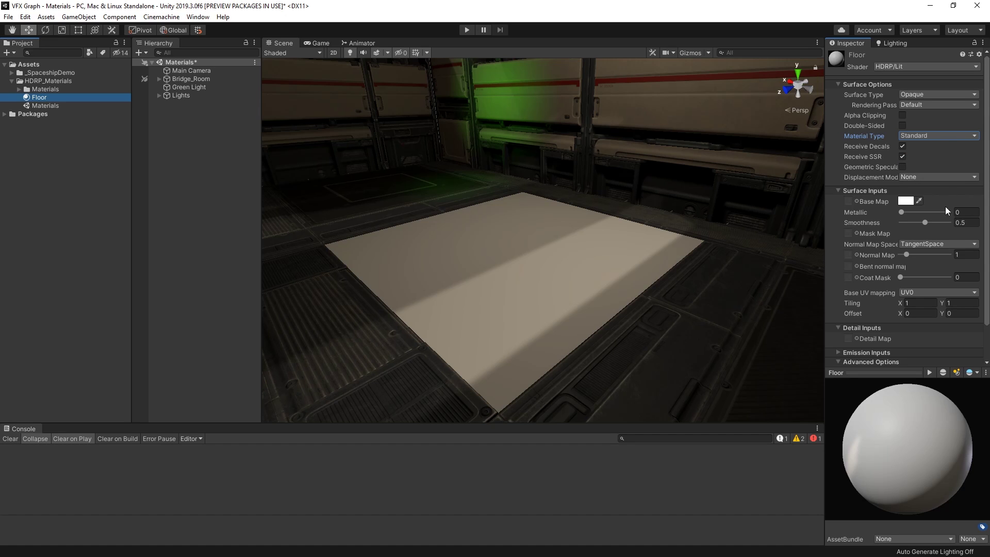
# Try Floor's Metallic at 1, 0 and 1 again, ending around 0.27.
pyautogui.moveTo(902, 212); pyautogui.dragTo(966, 212)
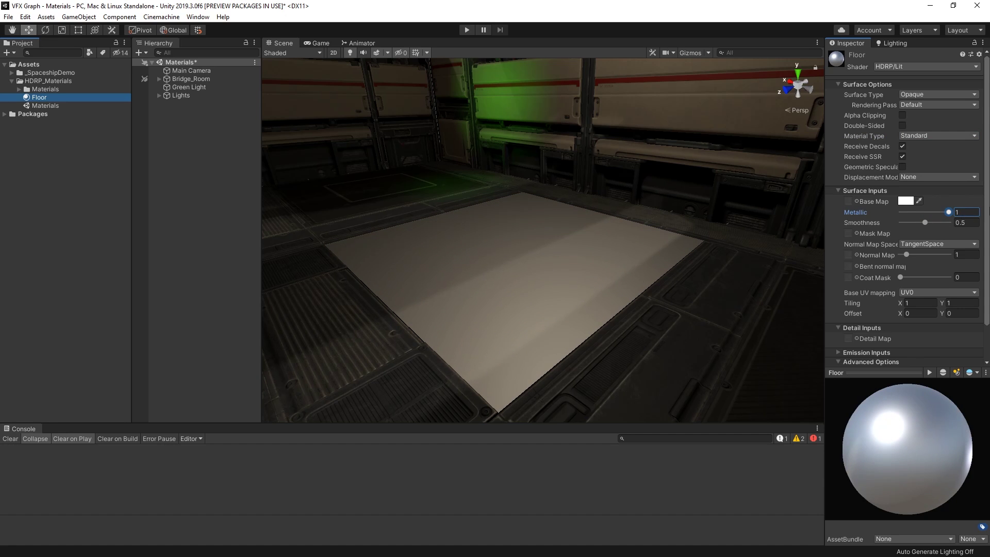
pyautogui.press('BackSpace')
pyautogui.write('0')
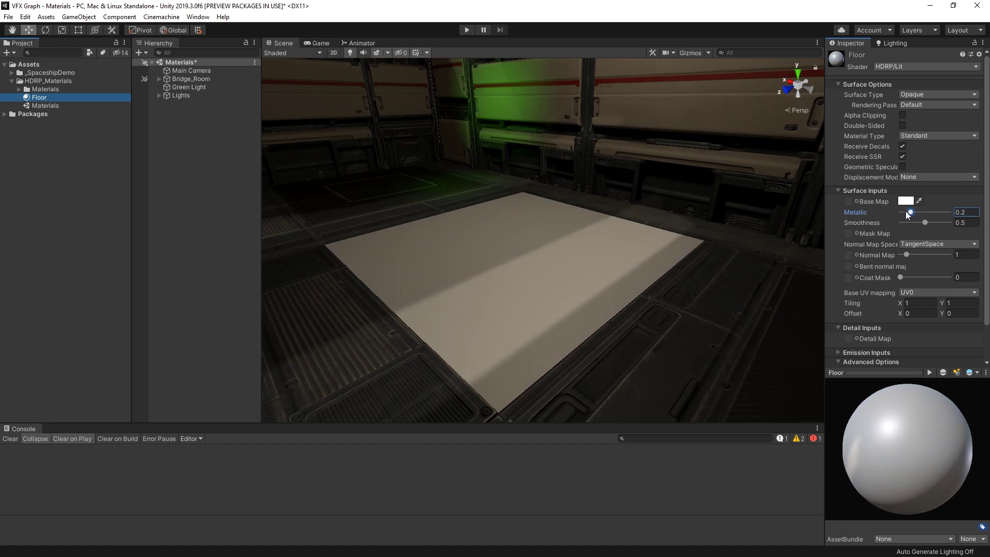
pyautogui.press('BackSpace')
pyautogui.write('1')
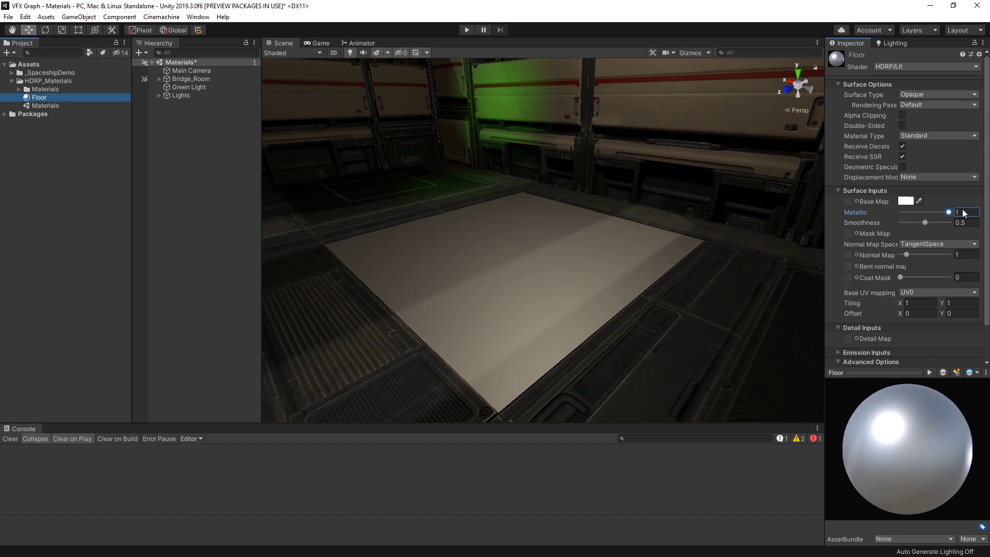
pyautogui.moveTo(949, 212)
pyautogui.mouseDown()
pyautogui.moveTo(886, 218)
pyautogui.moveTo(969, 223)
pyautogui.moveTo(921, 229)
pyautogui.moveTo(928, 211)
pyautogui.moveTo(949, 211)
pyautogui.moveTo(865, 215)
pyautogui.moveTo(976, 213)
pyautogui.moveTo(890, 217)
pyautogui.moveTo(982, 221)
pyautogui.moveTo(903, 227)
pyautogui.moveTo(959, 227)
pyautogui.moveTo(949, 215)
pyautogui.moveTo(913, 213)
pyautogui.moveTo(959, 214)
pyautogui.mouseUp()
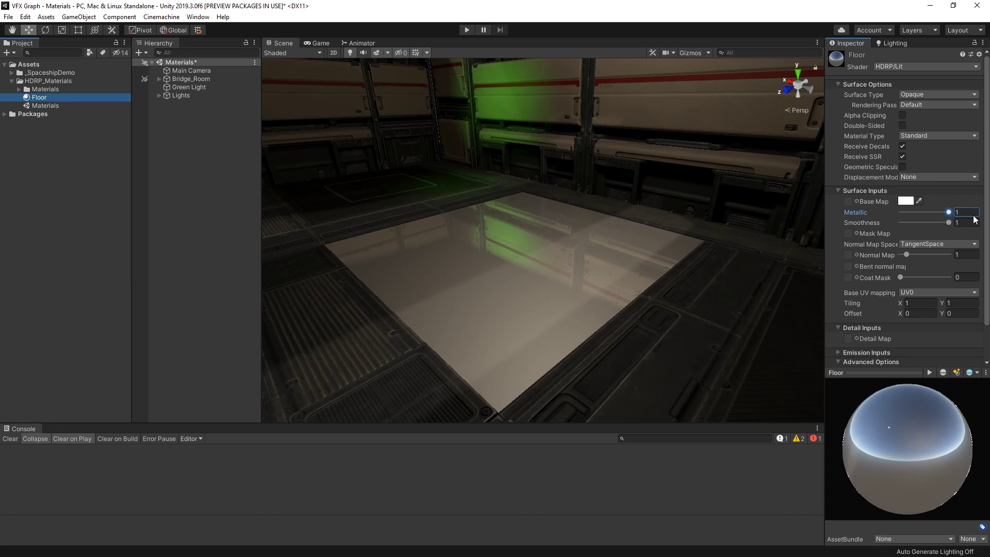
# Tint the Floor base colour red, then return it to white.
pyautogui.click(906, 201)
pyautogui.moveTo(229, 273); pyautogui.dragTo(251, 250)
pyautogui.moveTo(256, 273); pyautogui.dragTo(205, 268)
pyautogui.click(285, 208)
# Assign Floor_AlbedoTransparency as the Floor material's base map and view the floor from a low angle.
pyautogui.click(856, 201)
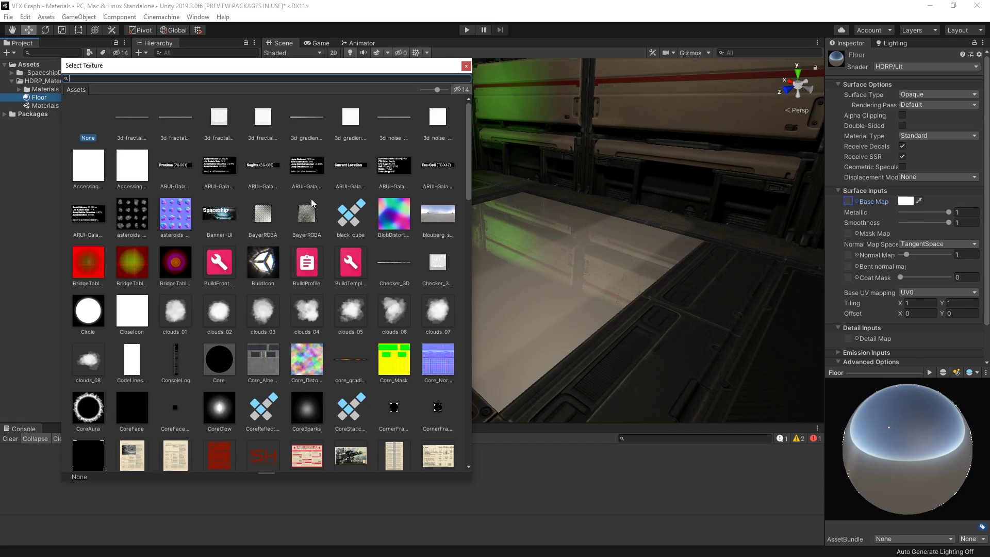
pyautogui.write('floor')
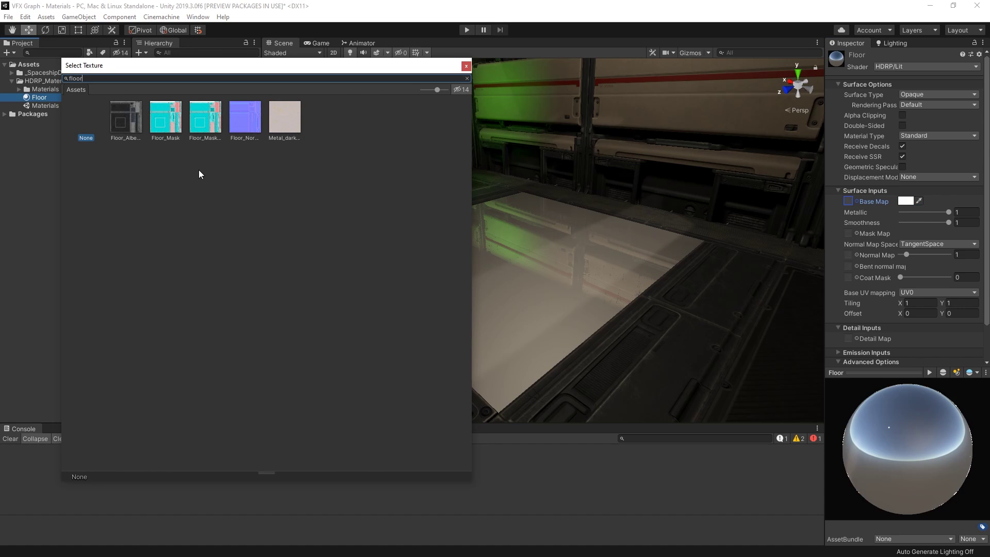
pyautogui.click(124, 122)
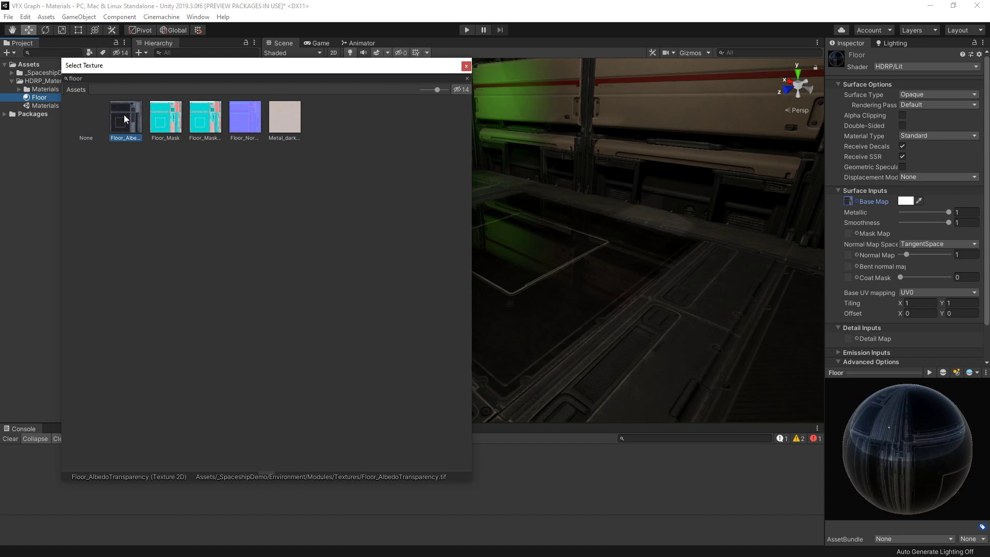
pyautogui.doubleClick(124, 114)
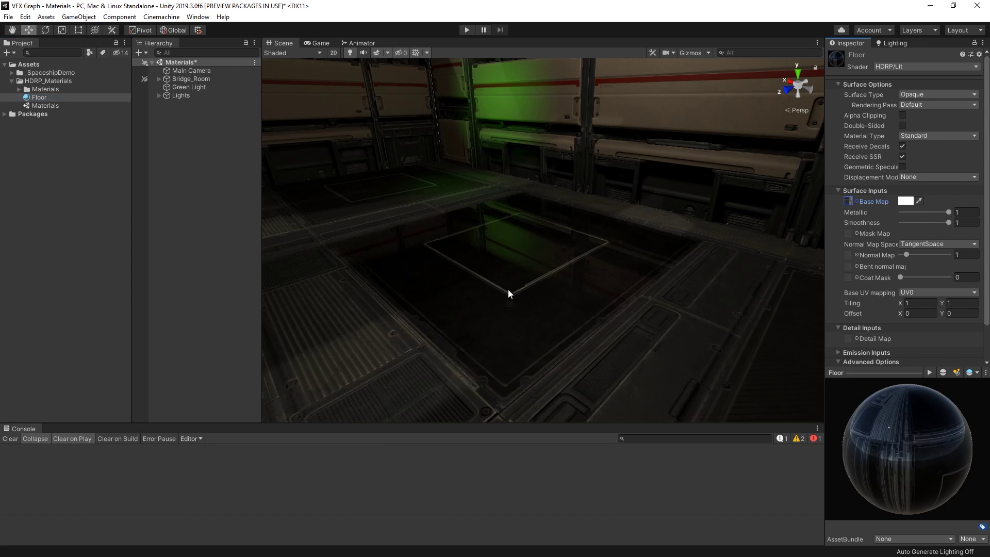
pyautogui.scroll(5, 584, 288)
pyautogui.scroll(-5, 591, 289)
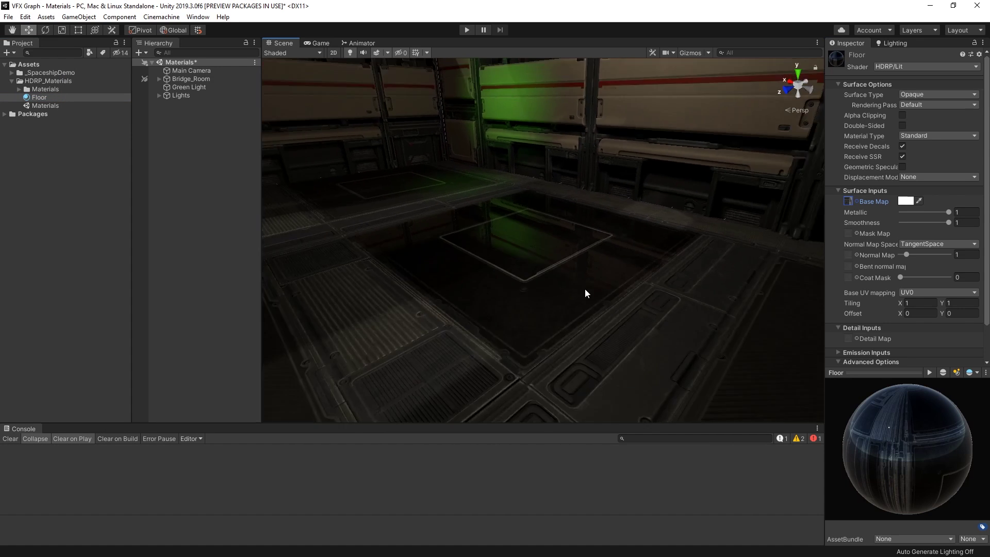
pyautogui.moveTo(584, 287); pyautogui.dragTo(562, 338, button='middle')
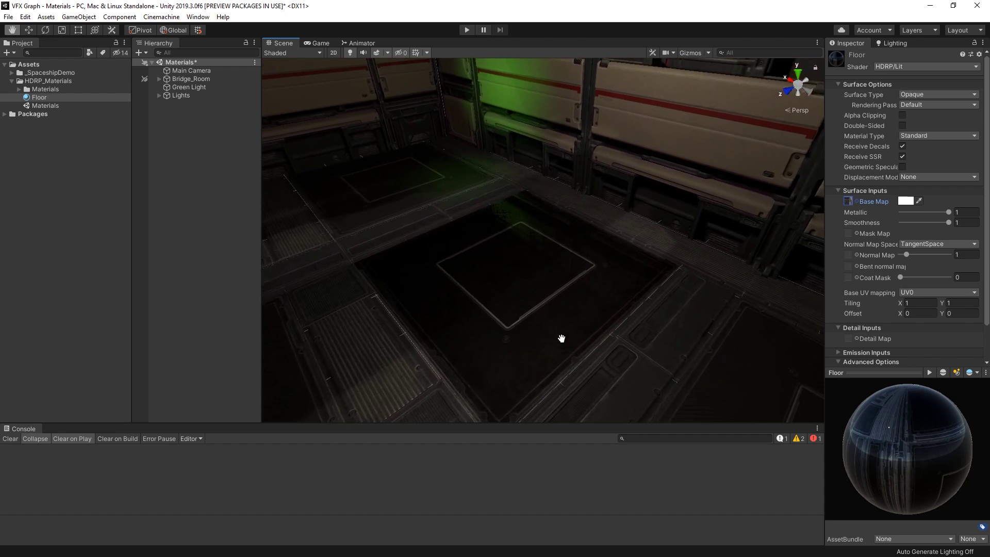
pyautogui.moveTo(562, 338); pyautogui.dragTo(532, 230, button='right')
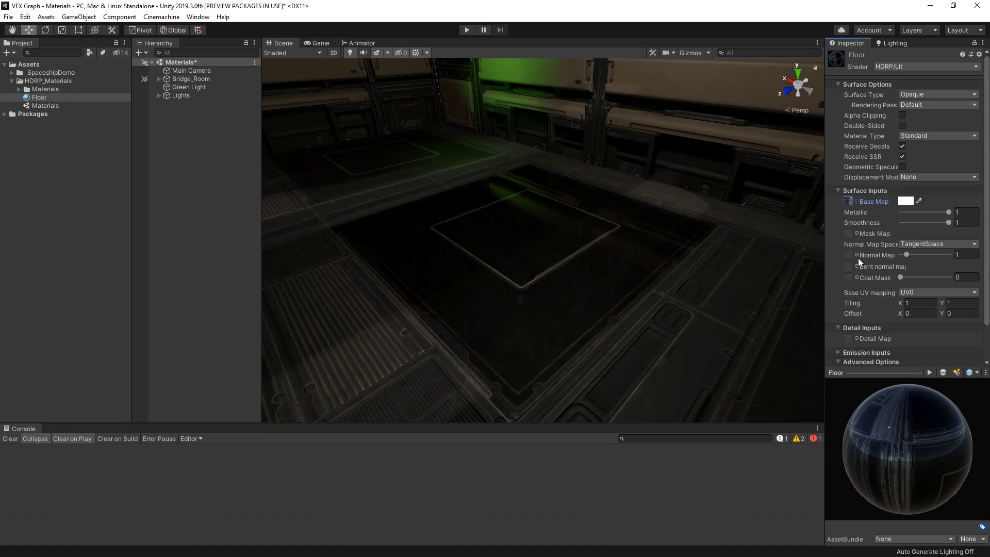
# Assign Floor_Normal as the Floor material's normal map.
pyautogui.click(857, 256)
pyautogui.write('floor')
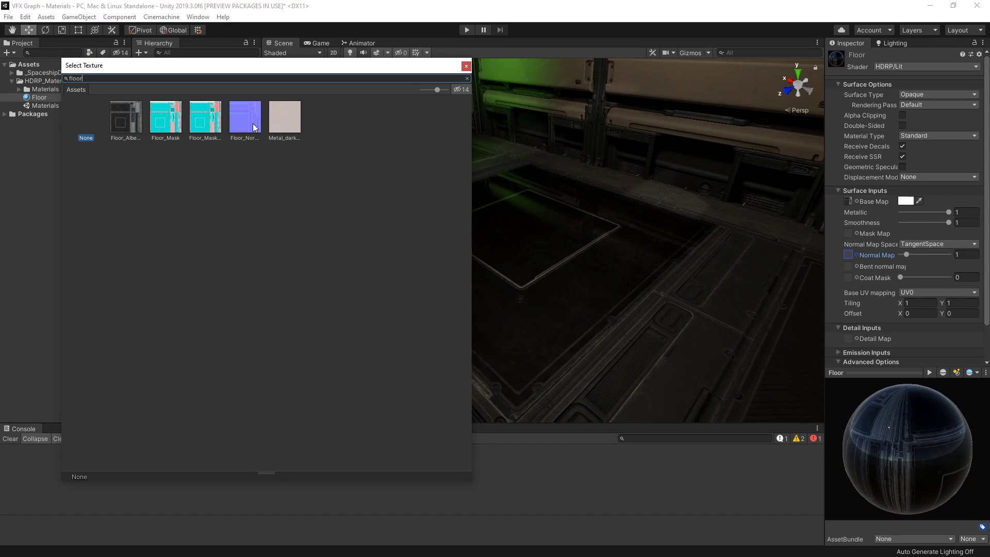
pyautogui.click(247, 118)
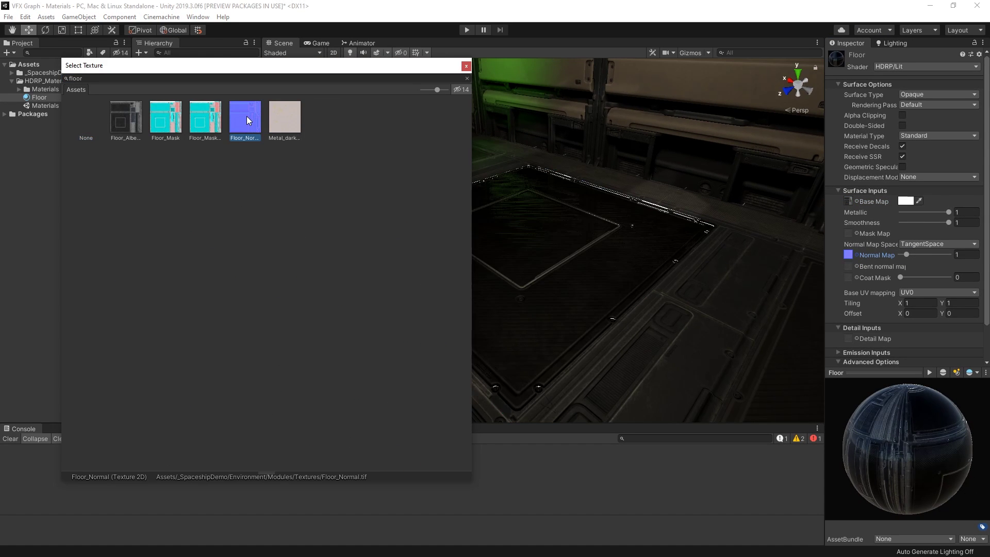
pyautogui.doubleClick(246, 116)
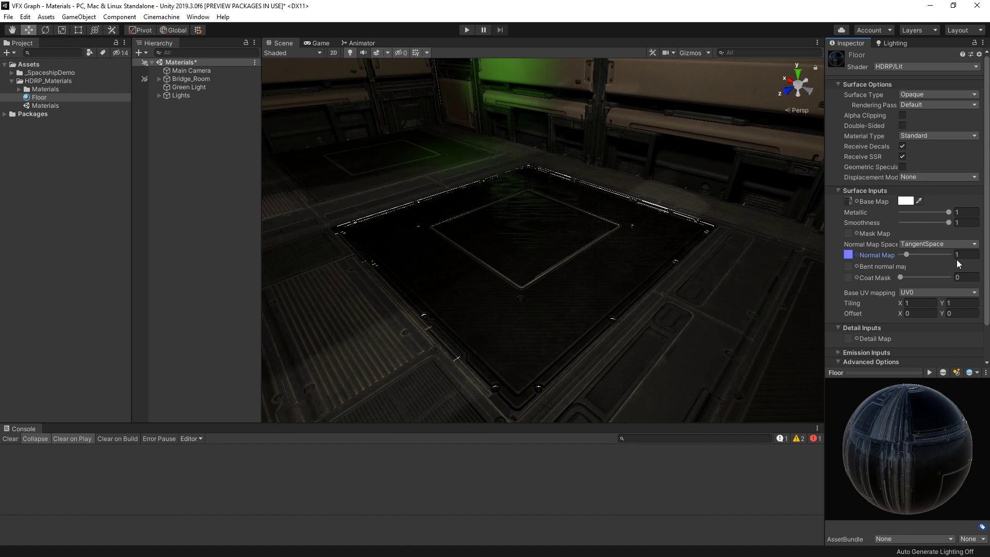
# Lower Metallic to about 0.67 and raise Smoothness to about 0.72.
pyautogui.moveTo(948, 212)
pyautogui.mouseDown()
pyautogui.moveTo(923, 213)
pyautogui.moveTo(939, 219)
pyautogui.moveTo(927, 221)
pyautogui.mouseUp()
pyautogui.moveTo(678, 256)
pyautogui.mouseDown(button='right')
pyautogui.moveTo(663, 245)
pyautogui.moveTo(663, 216)
pyautogui.moveTo(682, 239)
pyautogui.mouseUp(button='right')
pyautogui.scroll(-1, 712, 228)
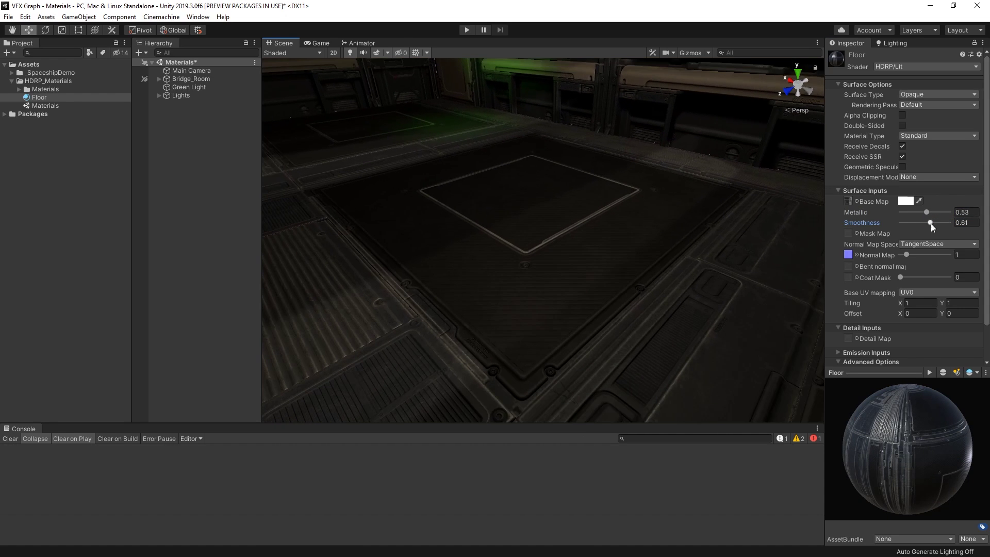
pyautogui.moveTo(930, 223); pyautogui.dragTo(936, 221)
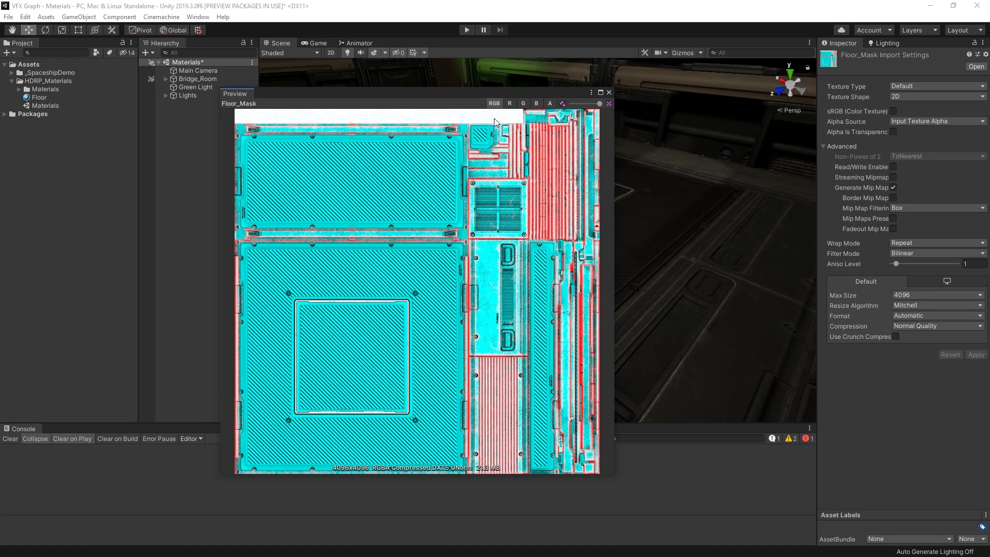
# View the Floor_Mask preview's red, green, blue and alpha channels twice, then close the preview.
pyautogui.click(510, 104)
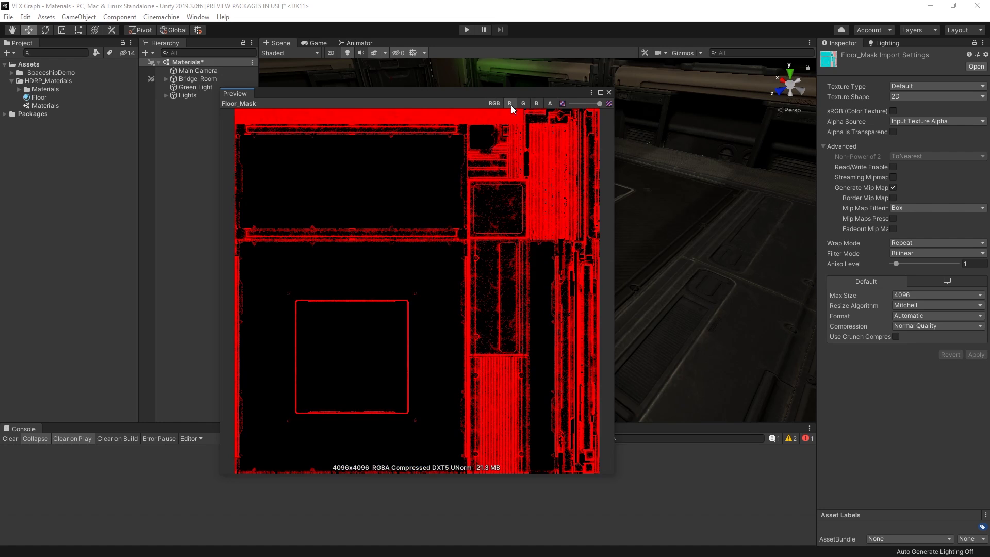
pyautogui.click(522, 103)
pyautogui.click(534, 104)
pyautogui.click(550, 104)
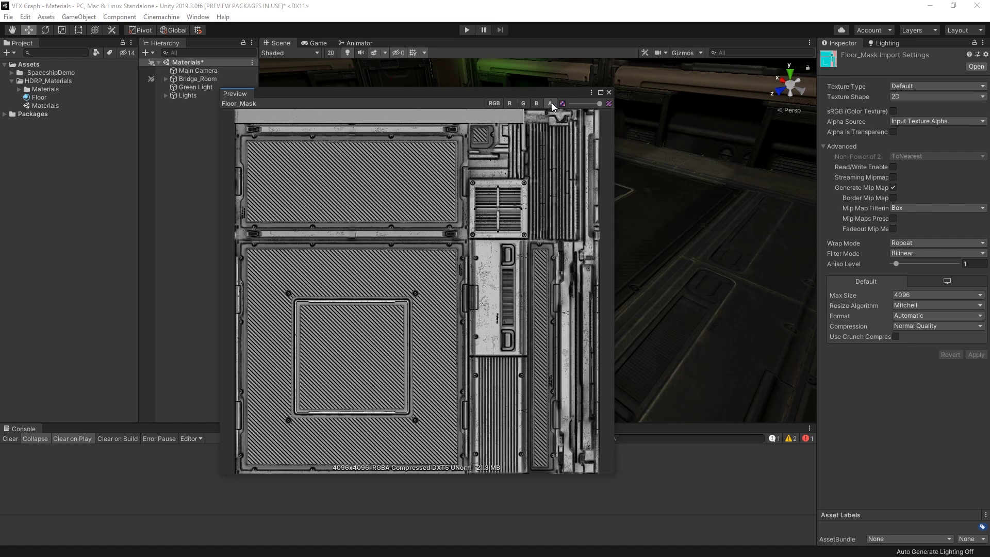
pyautogui.click(510, 104)
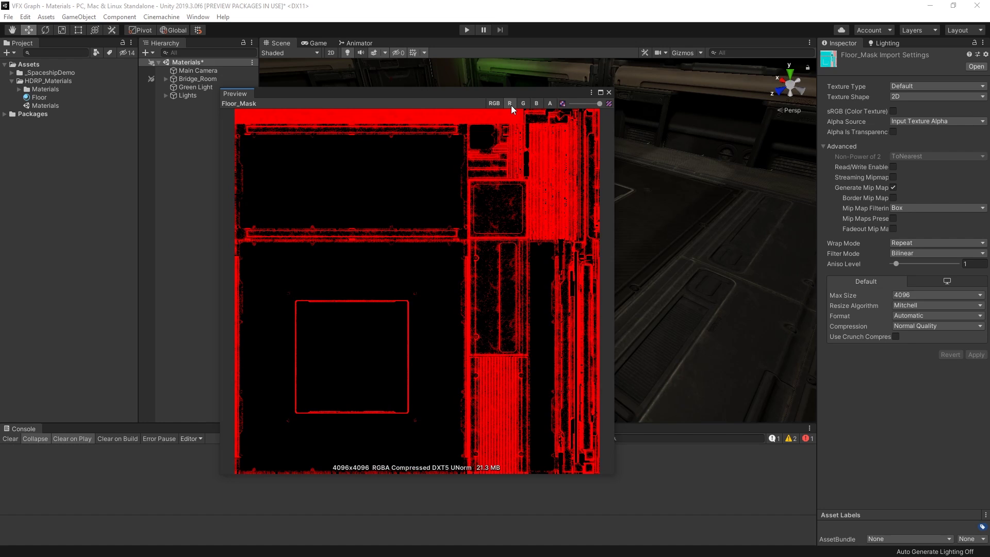
pyautogui.click(523, 104)
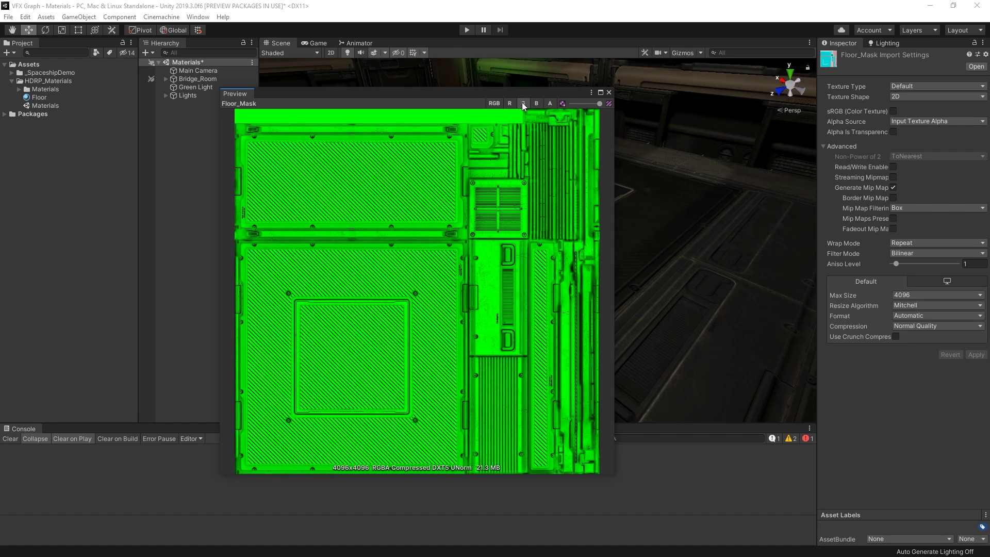
pyautogui.click(535, 104)
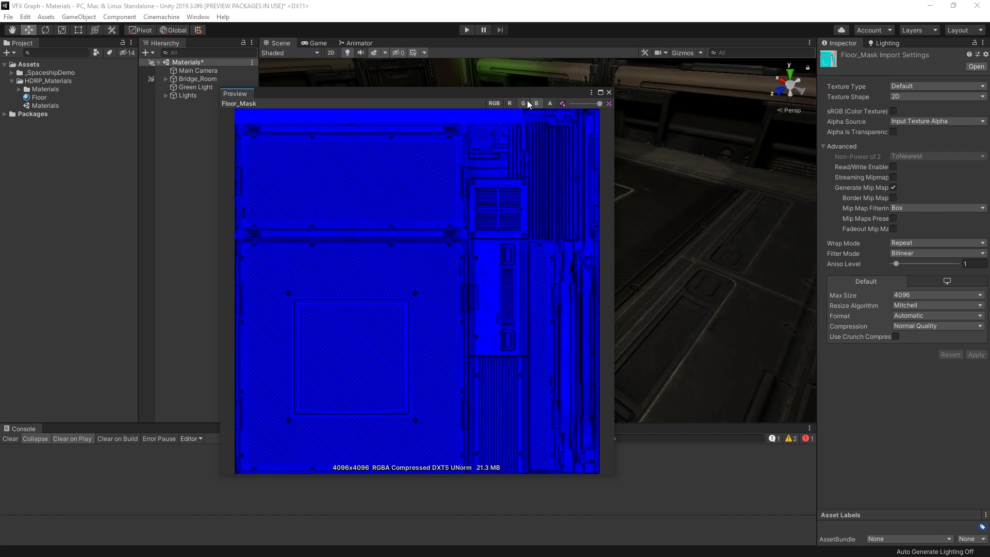
pyautogui.click(550, 103)
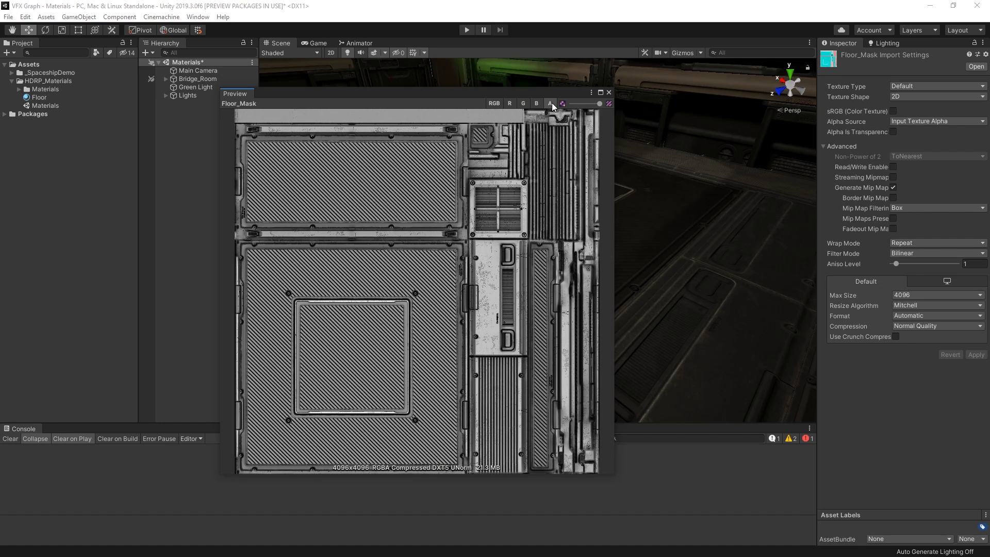
pyautogui.click(609, 92)
# Assign the cyan Floor_Mask texture as the Floor material's Mask Map.
pyautogui.click(850, 233)
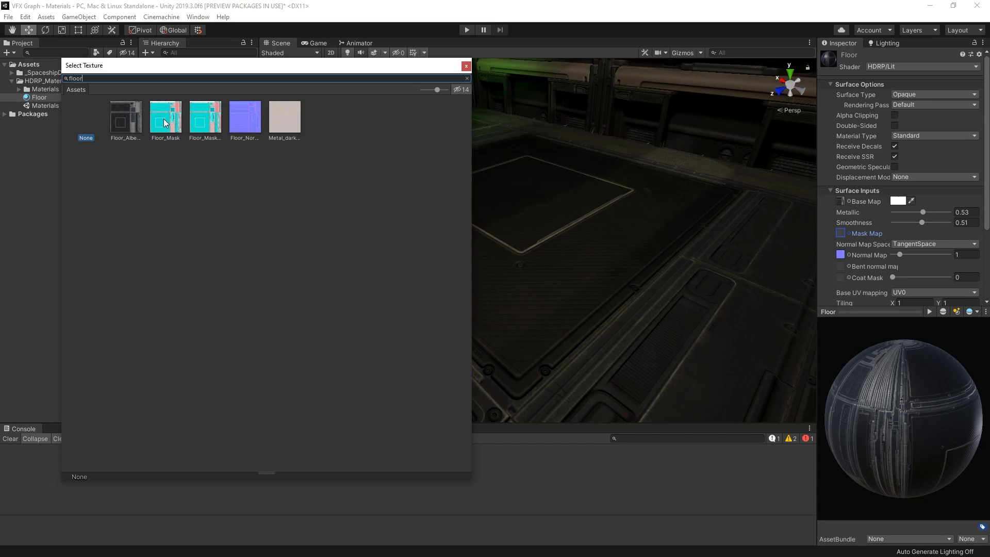
pyautogui.click(164, 119)
pyautogui.doubleClick(164, 118)
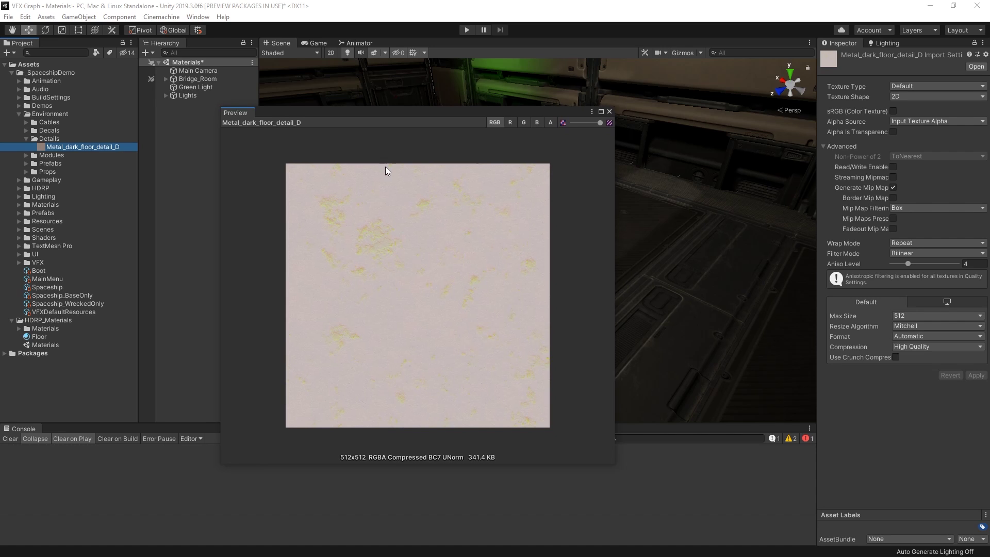
# View Metal_dark_floor_detail_D's red, green, blue and alpha channels, then close the preview.
pyautogui.click(510, 123)
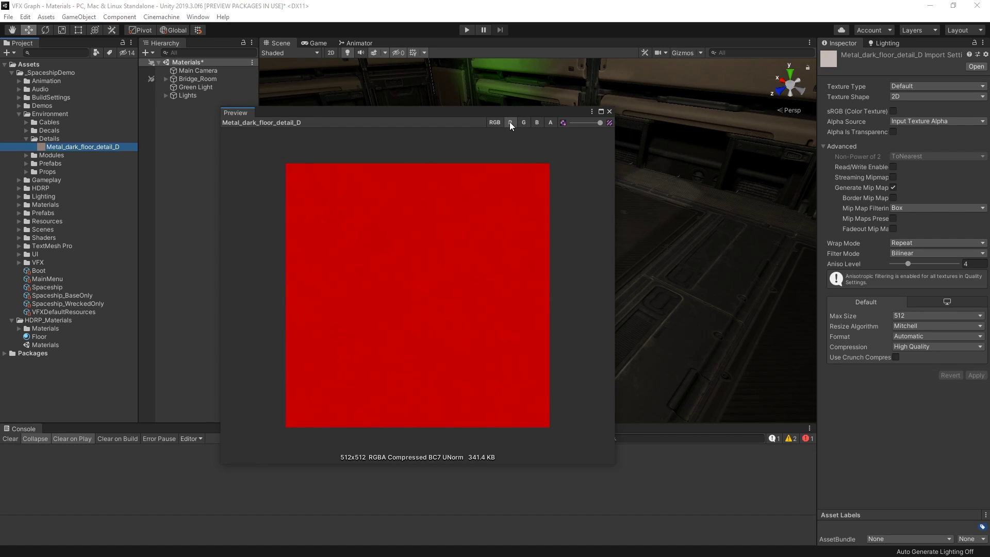
pyautogui.click(524, 123)
pyautogui.click(536, 123)
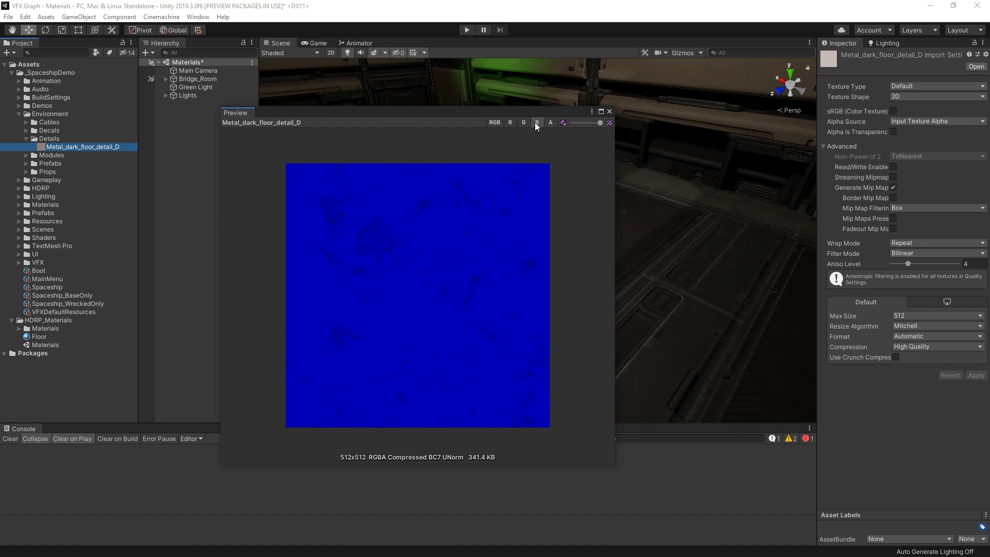
pyautogui.click(551, 122)
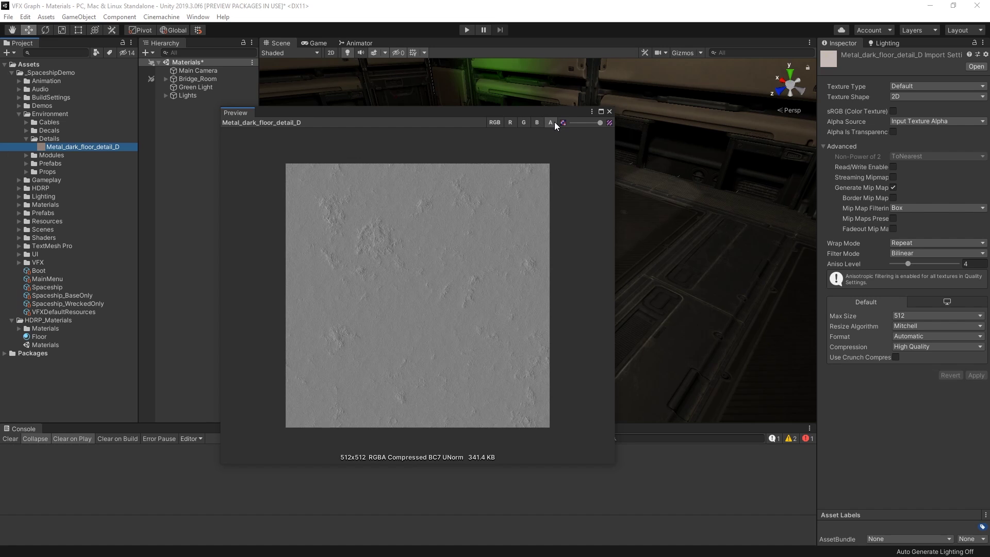
pyautogui.click(609, 112)
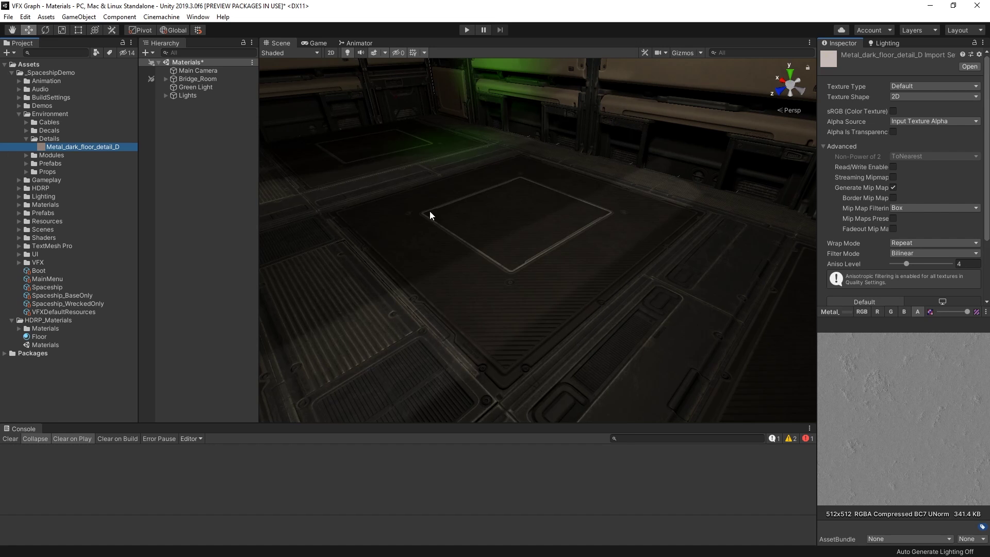
# Reopen the Floor material's settings and enlarge the Inspector's property area.
pyautogui.click(31, 336)
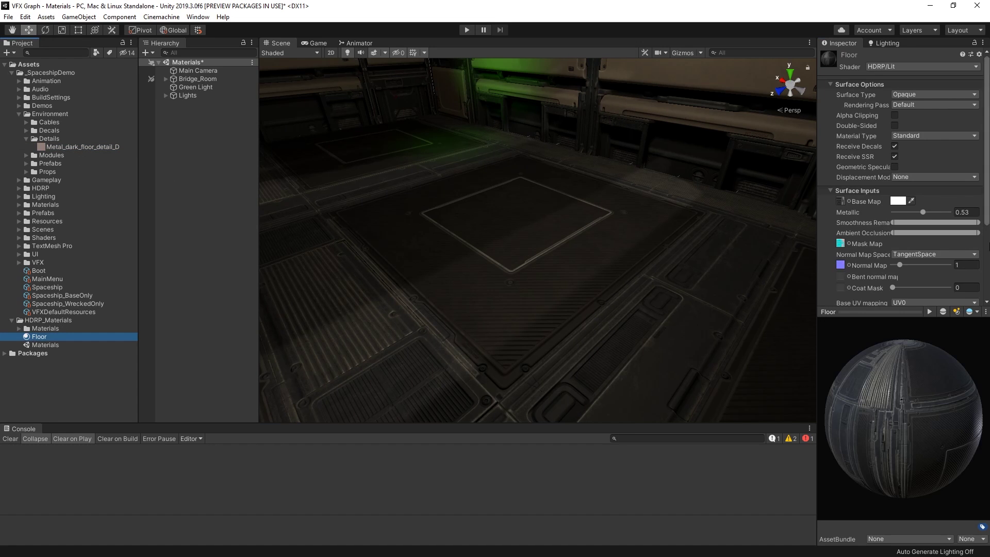
pyautogui.scroll(-4, 878, 235)
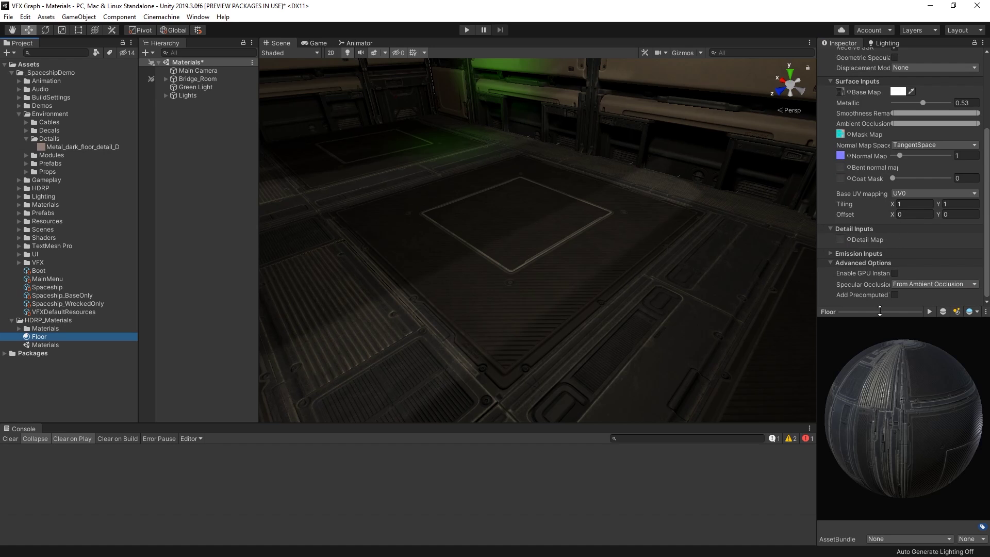
pyautogui.moveTo(880, 311); pyautogui.dragTo(880, 364)
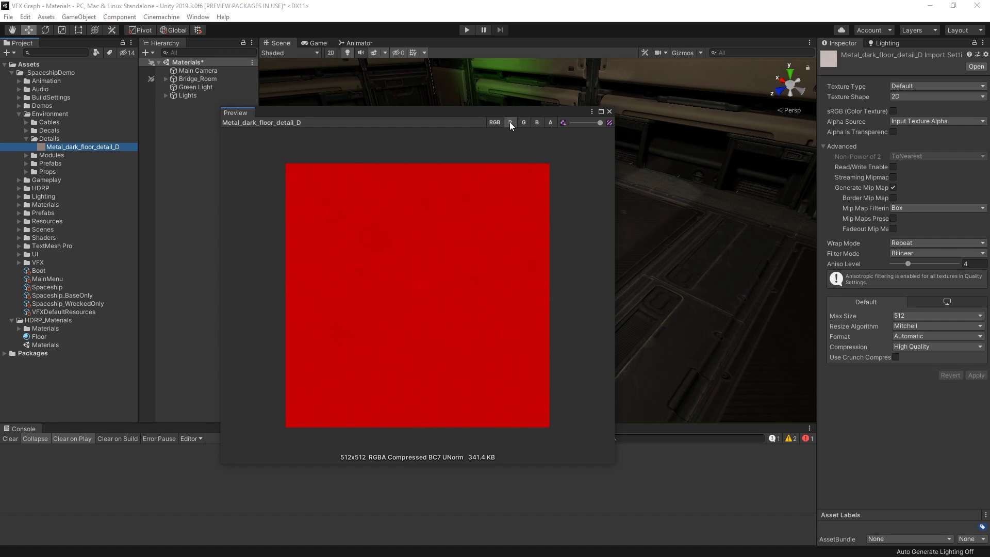
# Recheck the detail texture's green, blue and alpha channels, then close the preview.
pyautogui.click(523, 122)
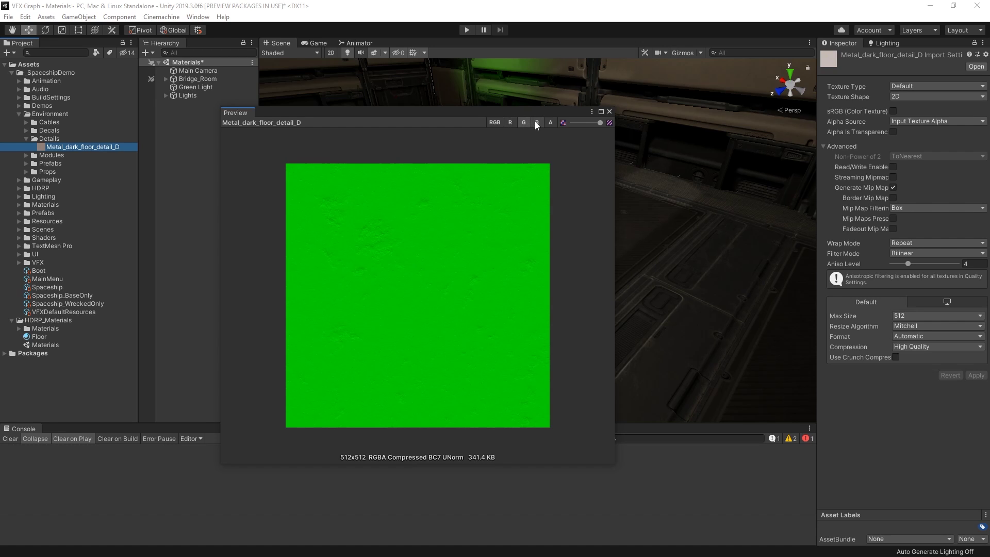
pyautogui.click(536, 123)
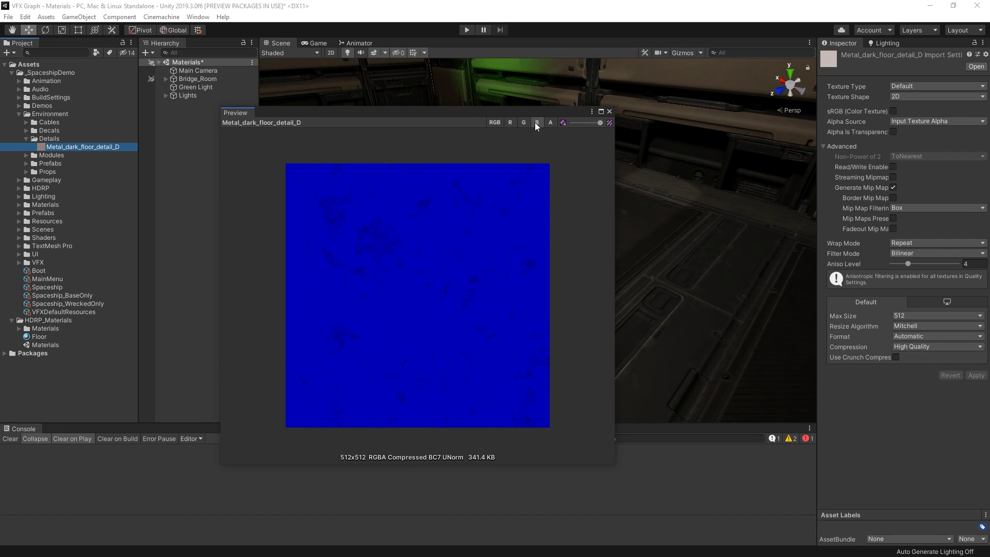
pyautogui.click(555, 122)
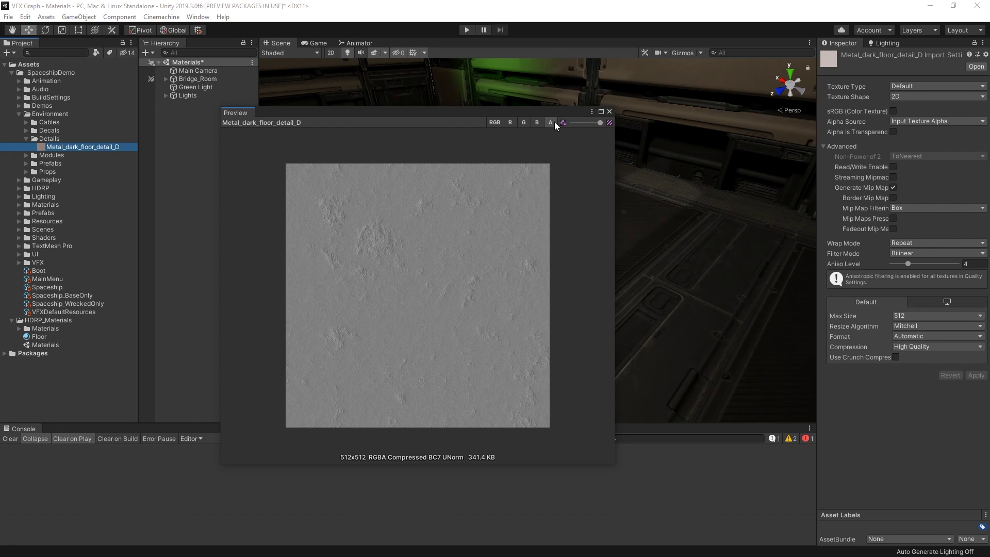
pyautogui.click(610, 111)
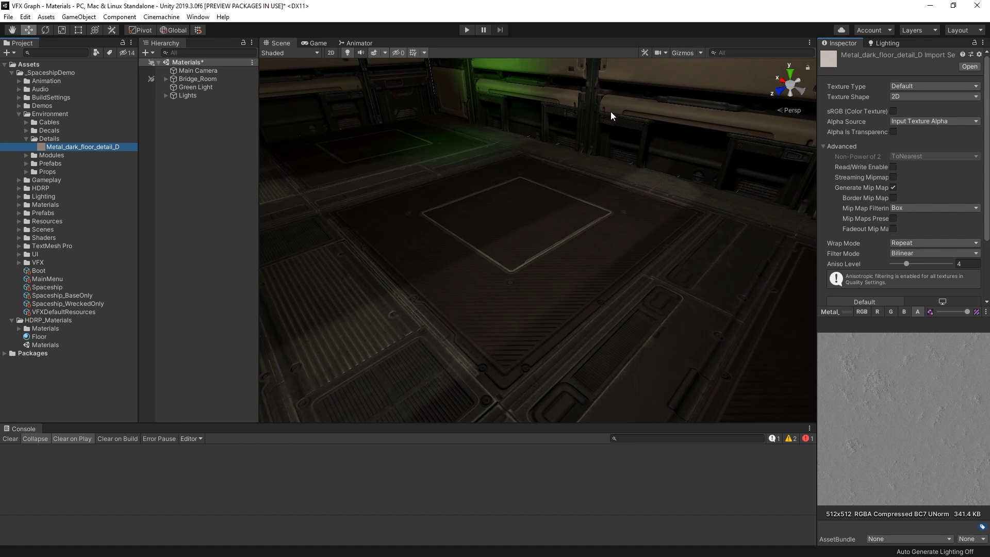
# Expand the Floor material's Detail Inputs, then move the Green Light down toward the floor.
pyautogui.click(39, 336)
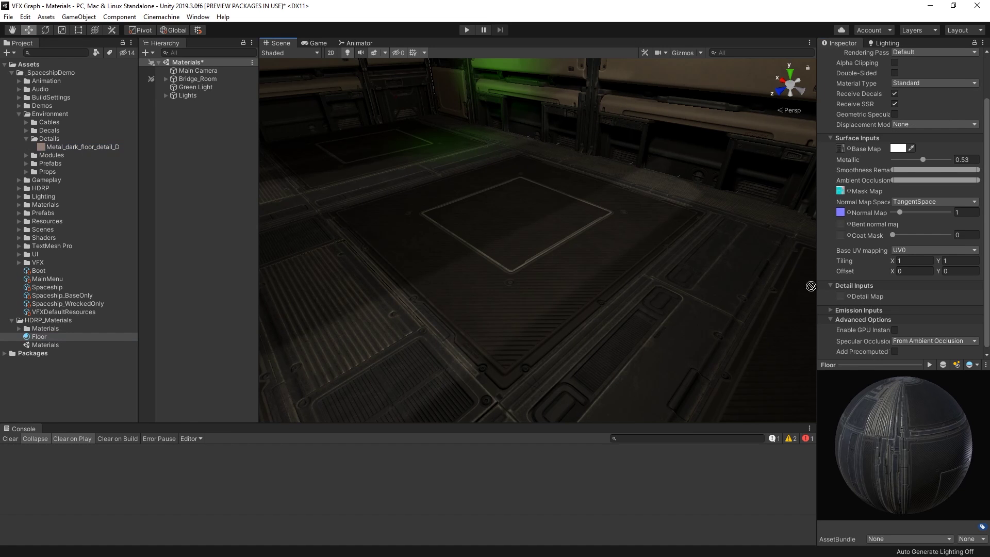
pyautogui.click(842, 296)
pyautogui.scroll(-3, 890, 289)
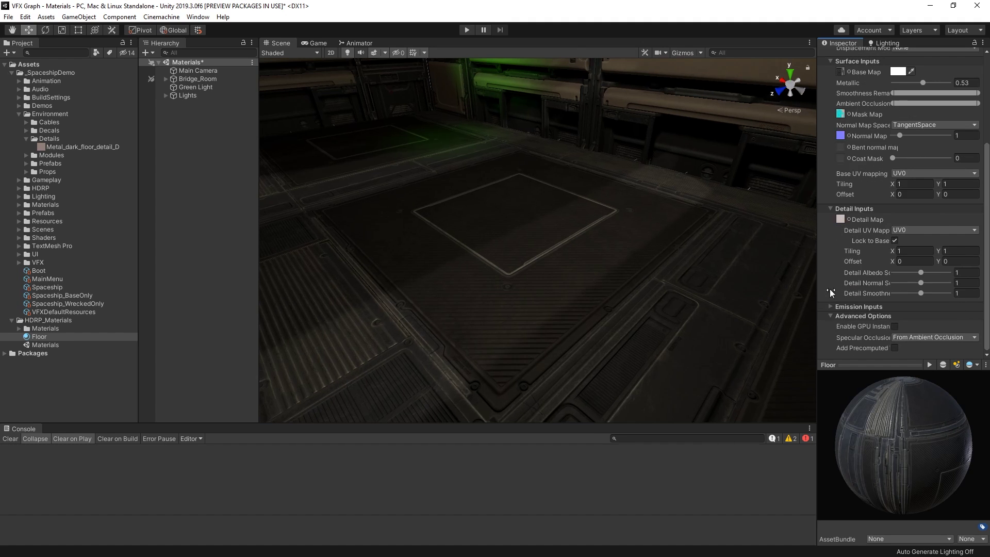
pyautogui.click(596, 124)
pyautogui.moveTo(596, 112); pyautogui.dragTo(498, 170)
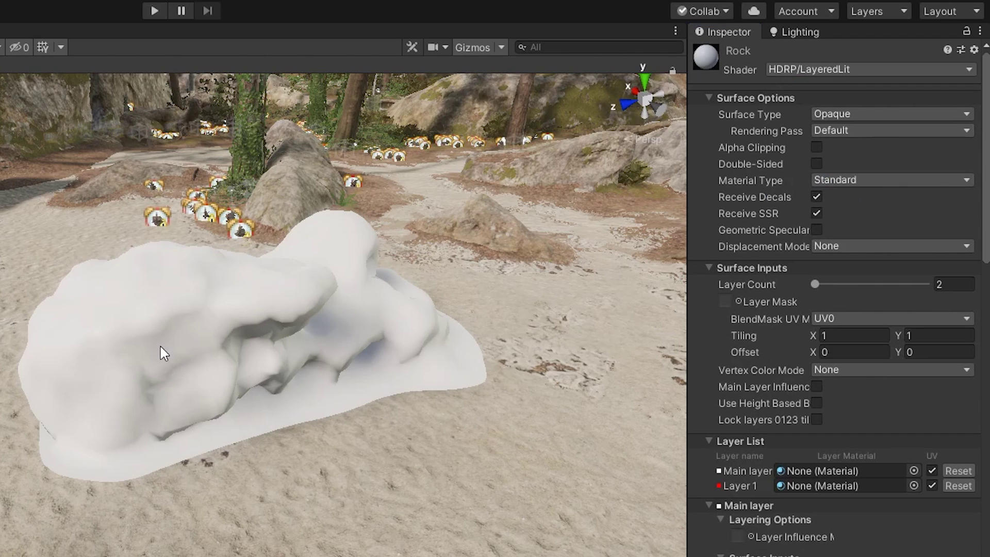
pyautogui.scroll(-3, 949, 409)
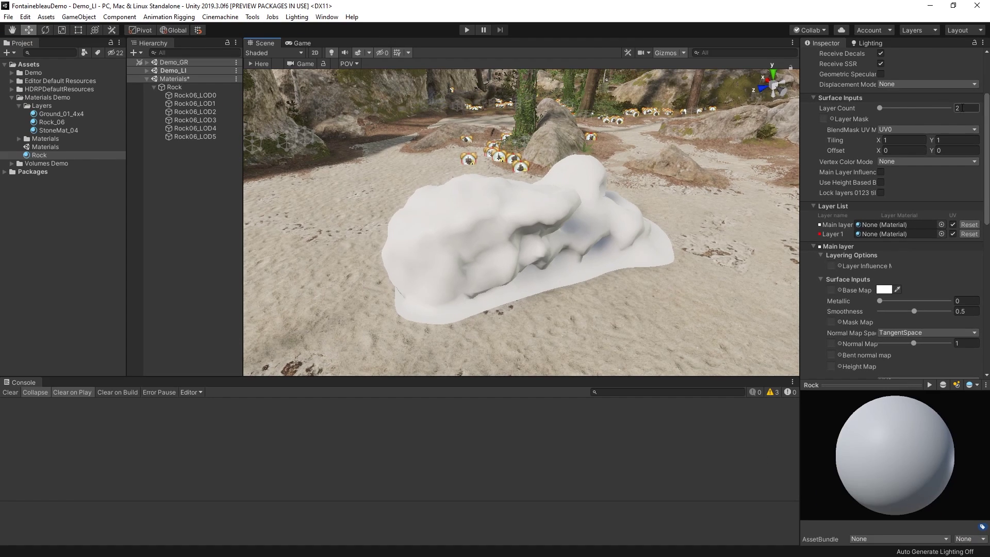
pyautogui.click(964, 135)
# After inspecting Rock06_LOD0, create a material named Rock in the Materials Demo folder.
pyautogui.click(504, 217)
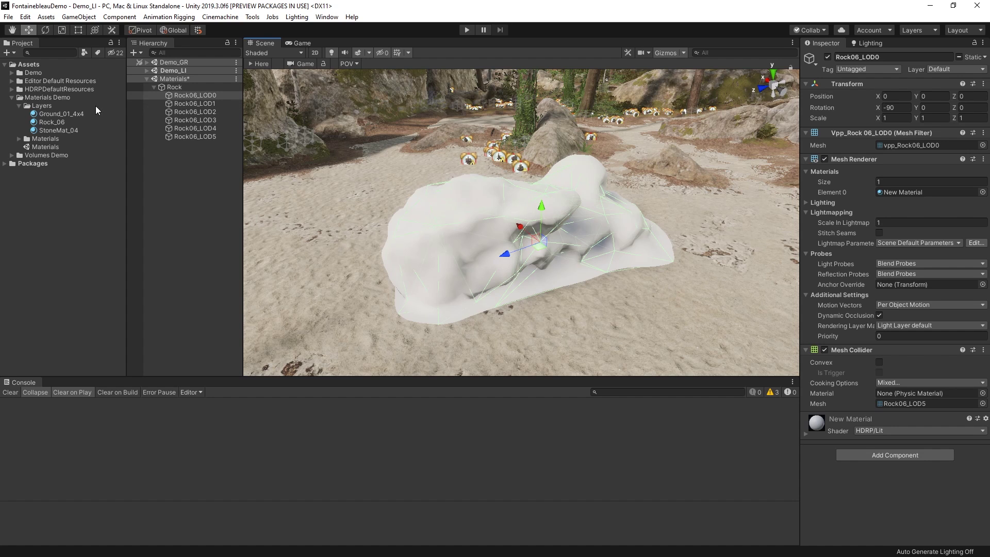
pyautogui.rightClick(42, 96)
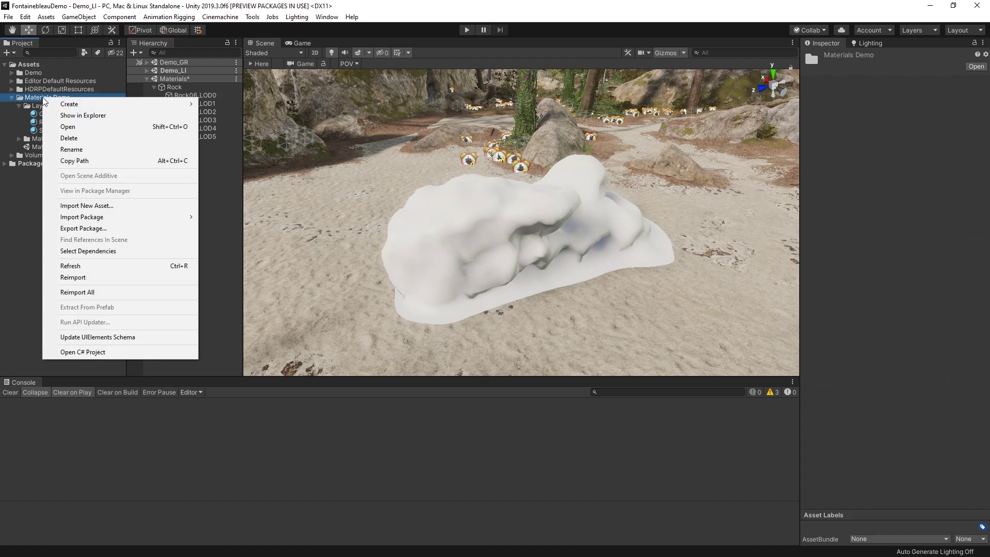
pyautogui.moveTo(62, 108)
pyautogui.click(256, 221)
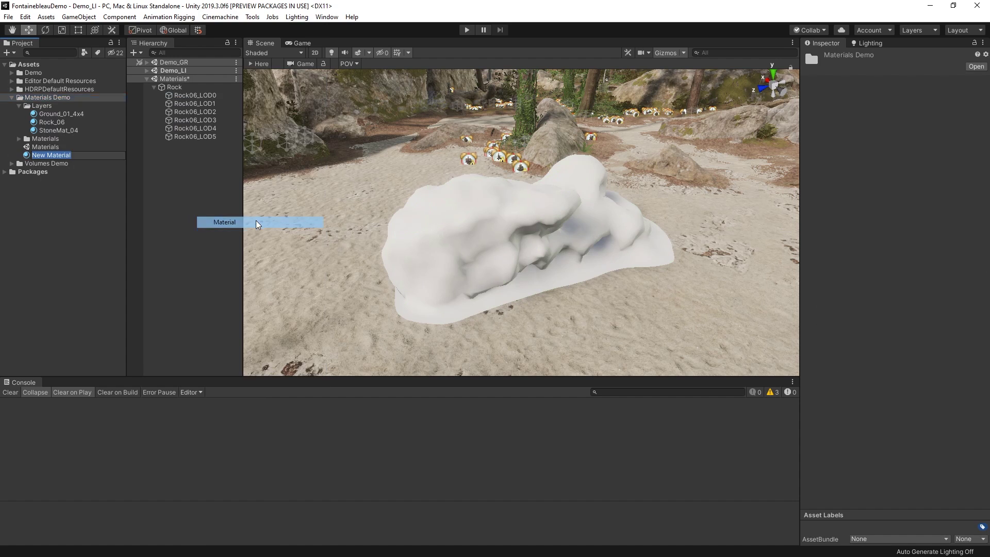
pyautogui.write('Rock')
pyautogui.press('Return')
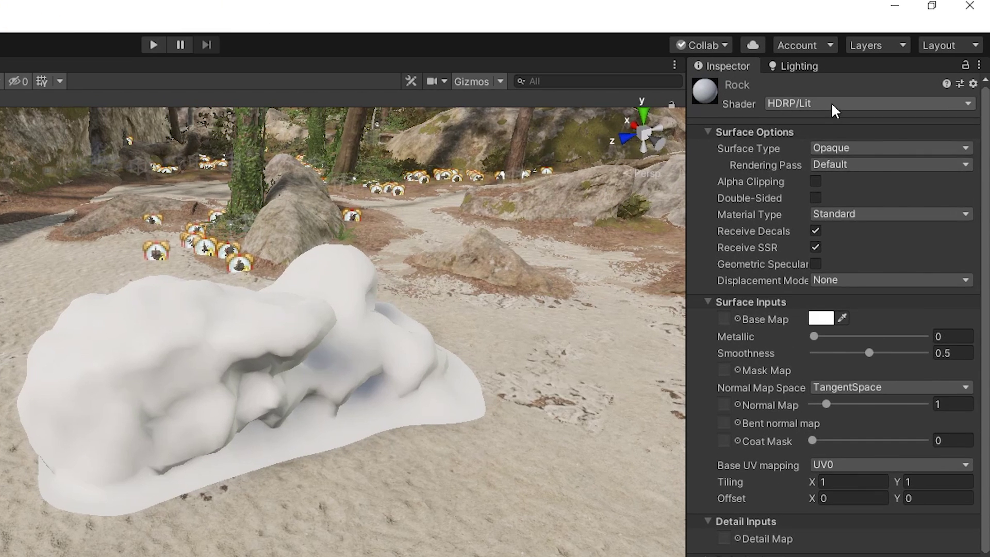
# Switch the Rock material's shader to HDRP/LayeredLit and scroll down to its layer list.
pyautogui.click(891, 66)
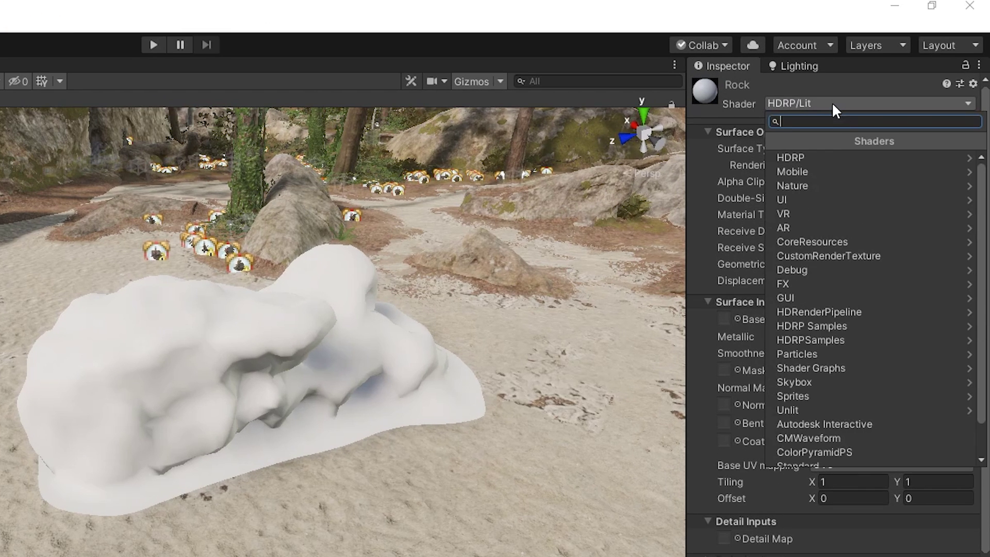
pyautogui.click(840, 156)
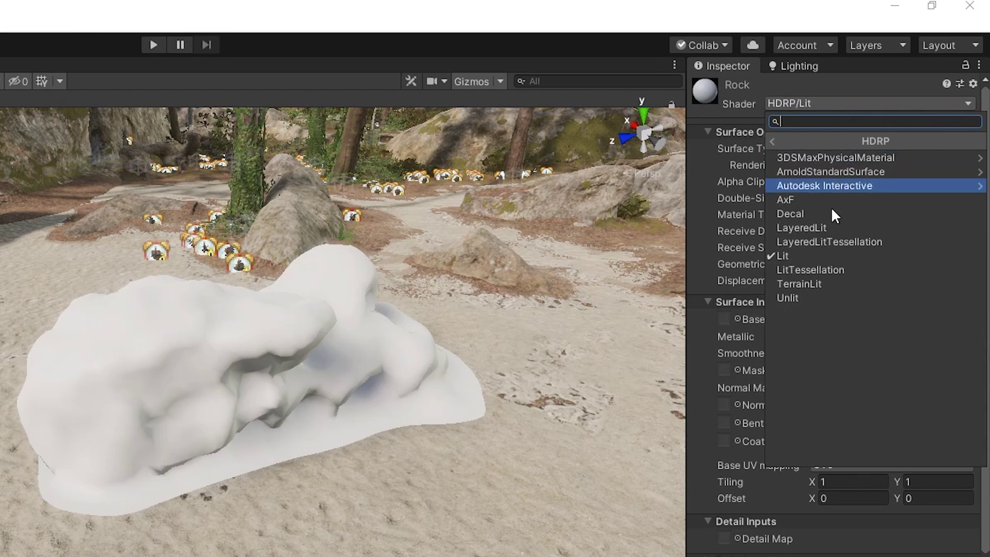
pyautogui.click(844, 227)
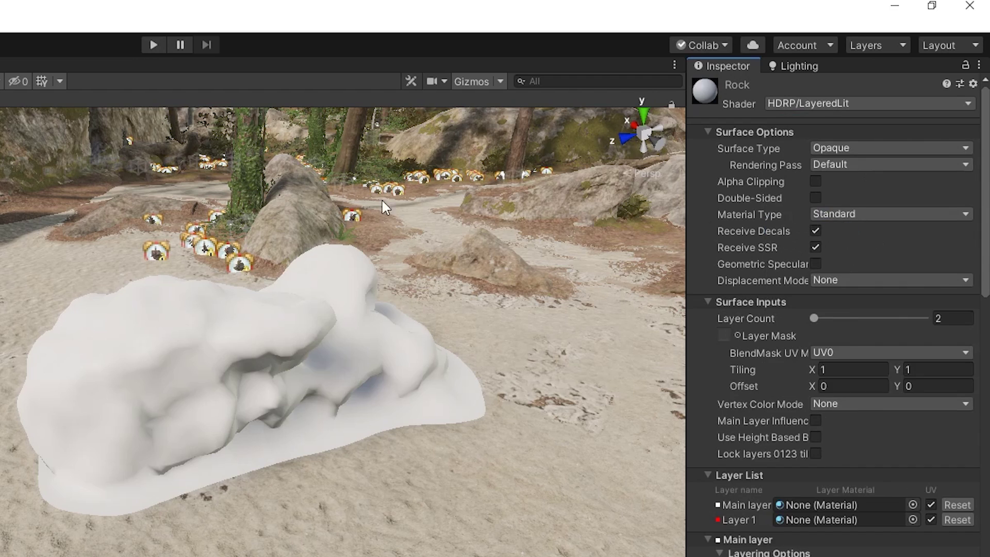
pyautogui.scroll(-5, 947, 441)
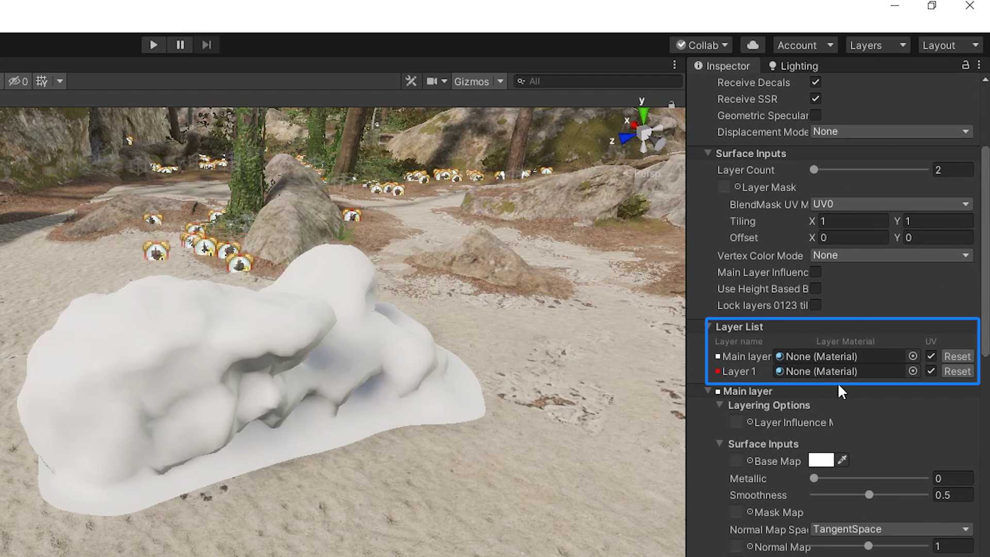
# Set Layer Count to 3 and assign Rock_06, StoneMat_04 and Ground_01_4x4 as Main, Layer 1 and Layer 2.
pyautogui.click(951, 170)
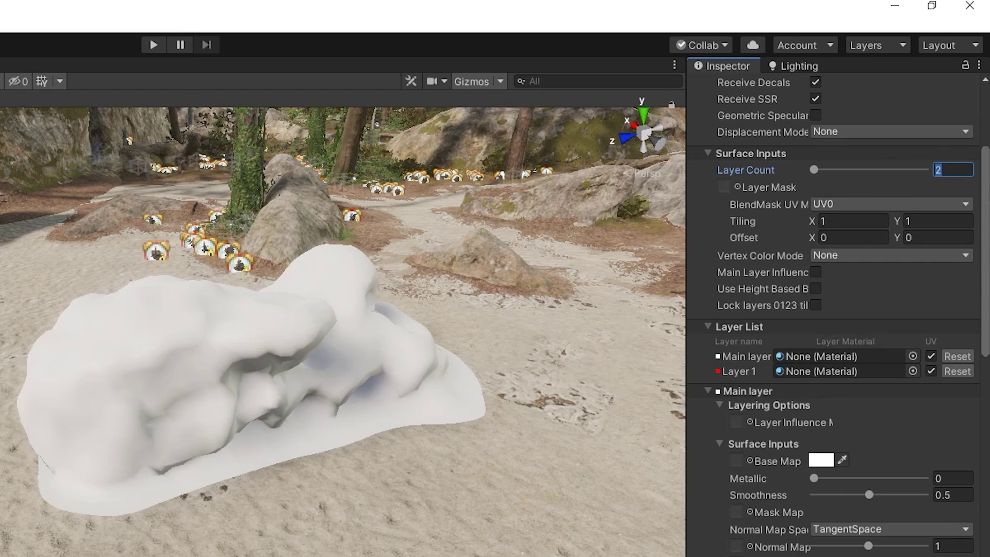
pyautogui.write('3')
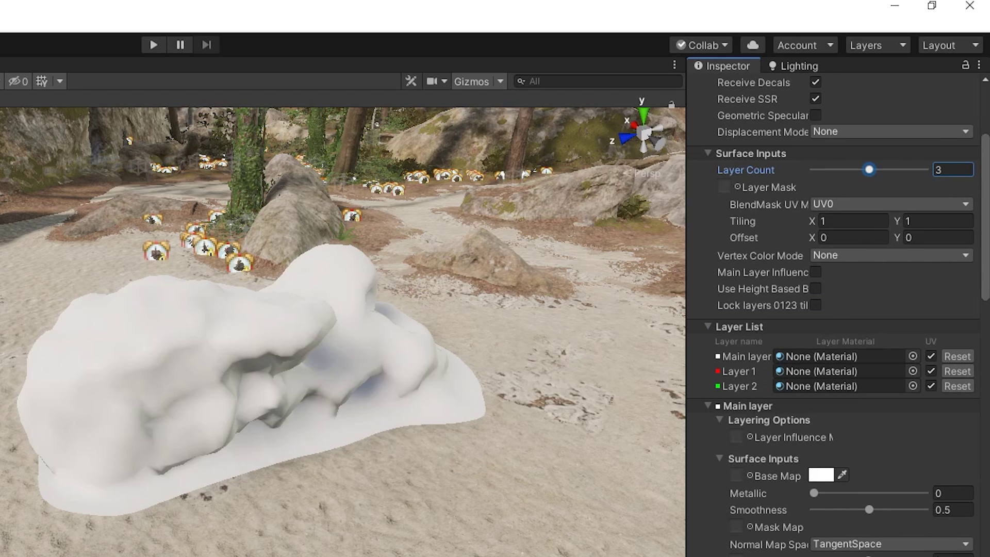
pyautogui.moveTo(51, 121); pyautogui.dragTo(889, 229)
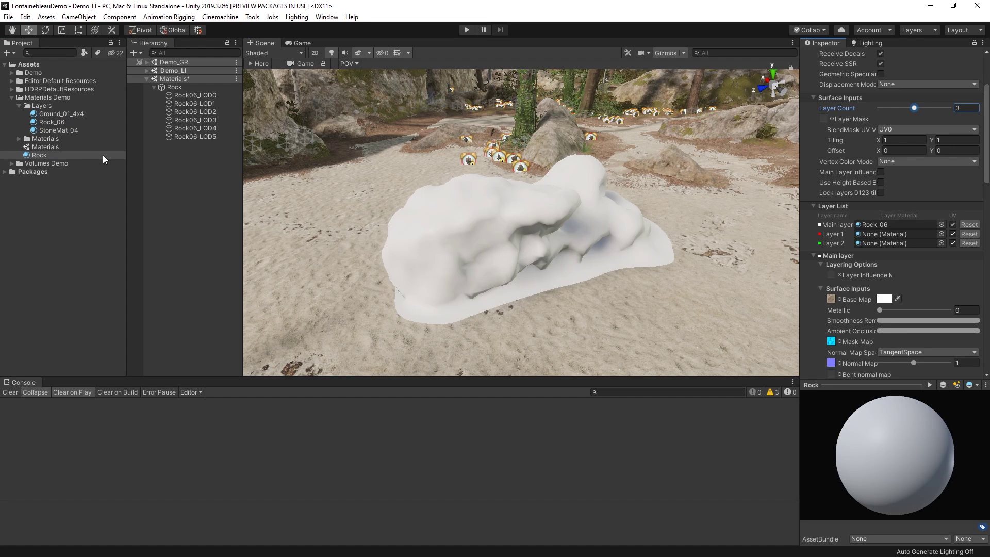
pyautogui.moveTo(52, 130); pyautogui.dragTo(898, 234)
pyautogui.moveTo(911, 262); pyautogui.dragTo(900, 244)
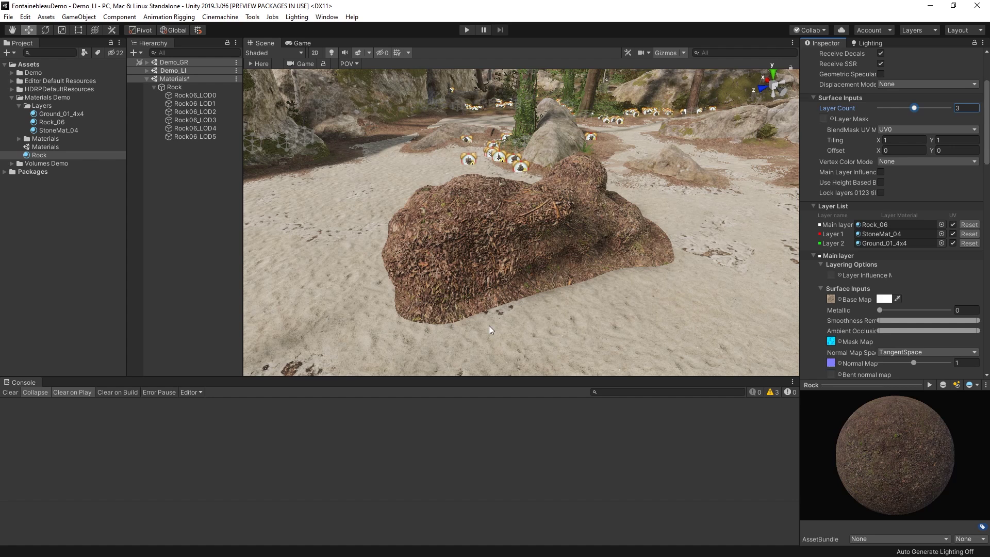
# Collapse the main layer settings and pick Rock06_Layer as the Layer Mask texture.
pyautogui.click(814, 255)
pyautogui.click(832, 119)
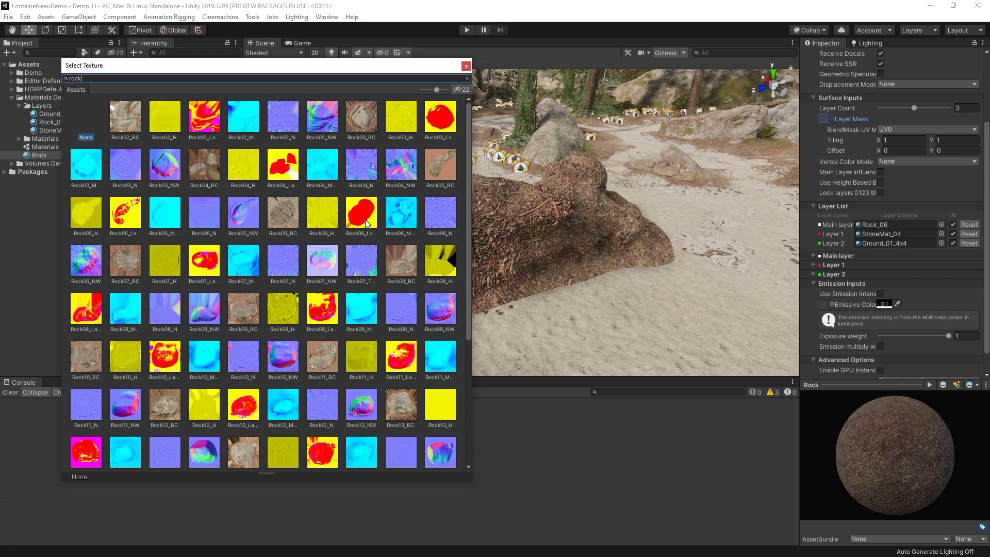
pyautogui.click(367, 224)
pyautogui.click(465, 66)
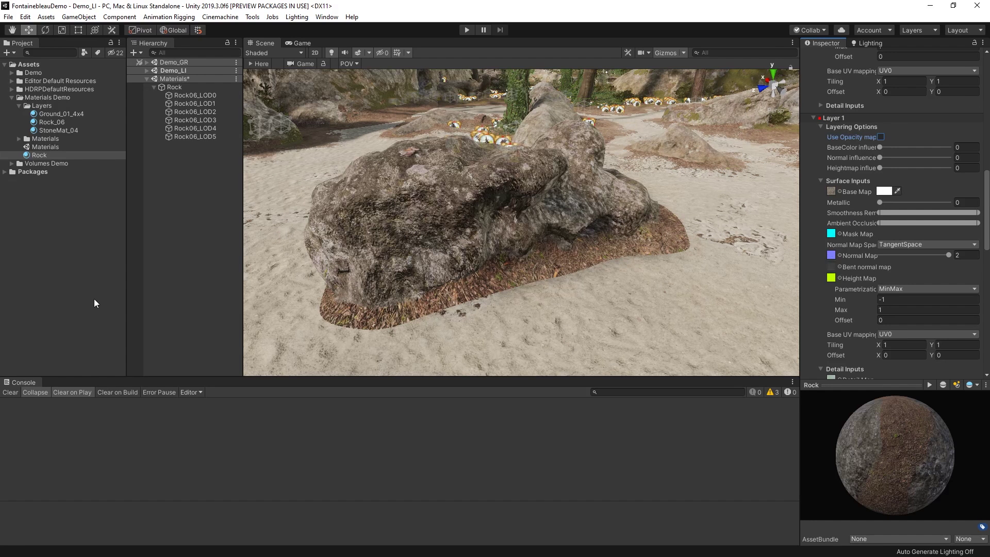
# Enable the opacity maps and raise base colour influence on Layer 1 and Layer 2.
pyautogui.click(881, 136)
pyautogui.moveTo(888, 150)
pyautogui.mouseDown()
pyautogui.moveTo(983, 153)
pyautogui.moveTo(916, 148)
pyautogui.moveTo(908, 158)
pyautogui.moveTo(931, 158)
pyautogui.mouseUp()
pyautogui.scroll(-8, 915, 176)
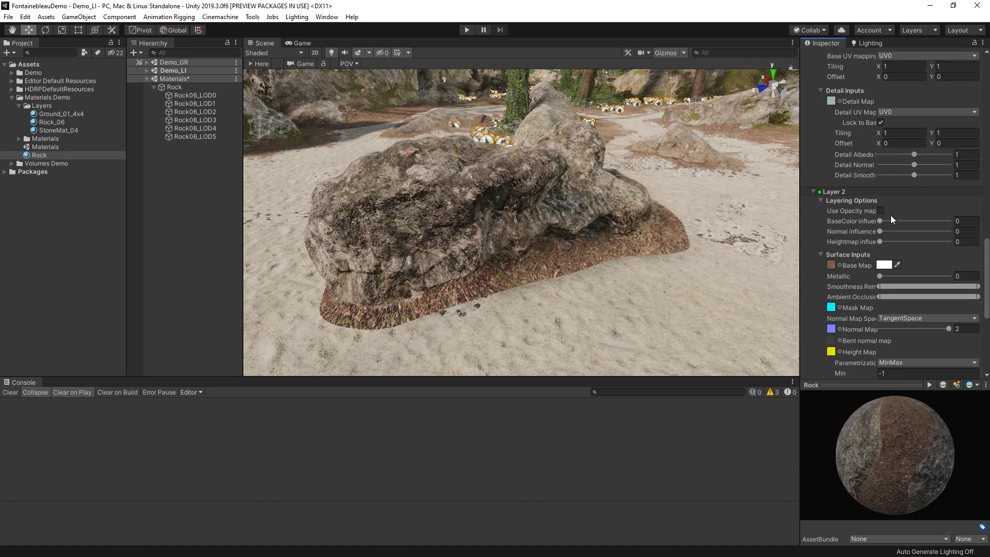
pyautogui.click(881, 211)
pyautogui.click(880, 231)
pyautogui.moveTo(880, 220); pyautogui.dragTo(940, 220)
pyautogui.click(881, 211)
# Collapse the layer input sections, then turn off Layer 1's opacity map and reset its base colour influence to 0.
pyautogui.scroll(3, 924, 234)
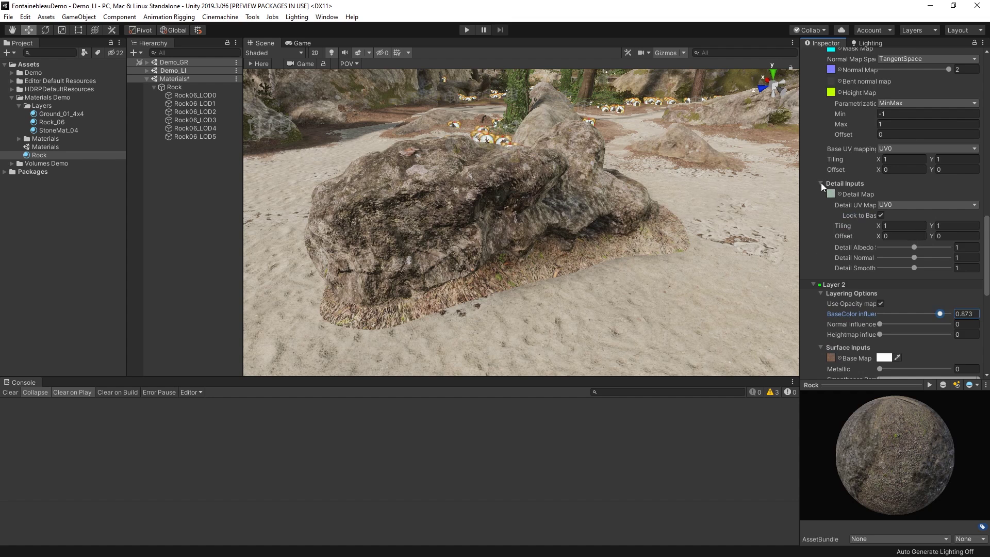
pyautogui.click(821, 183)
pyautogui.click(822, 261)
pyautogui.click(862, 240)
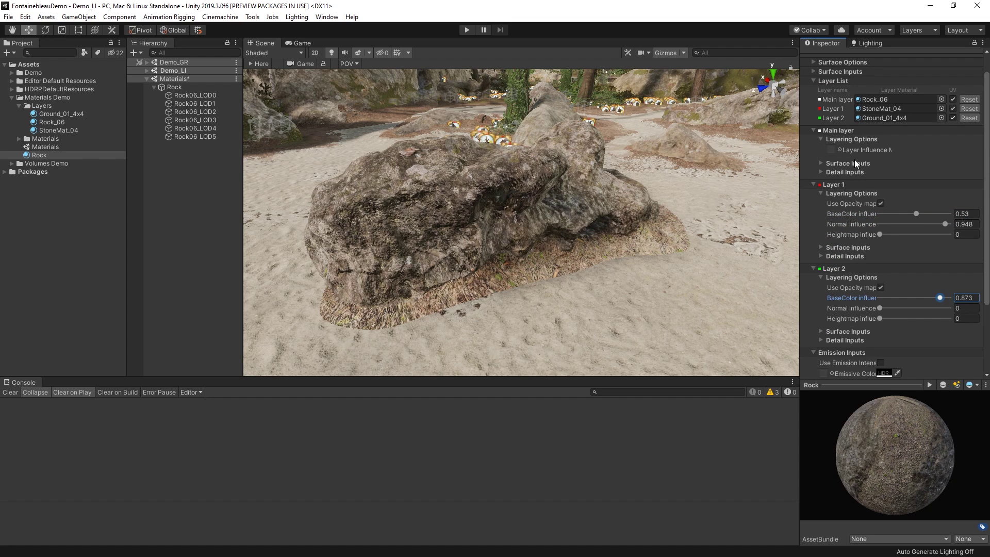
pyautogui.click(881, 203)
pyautogui.click(881, 213)
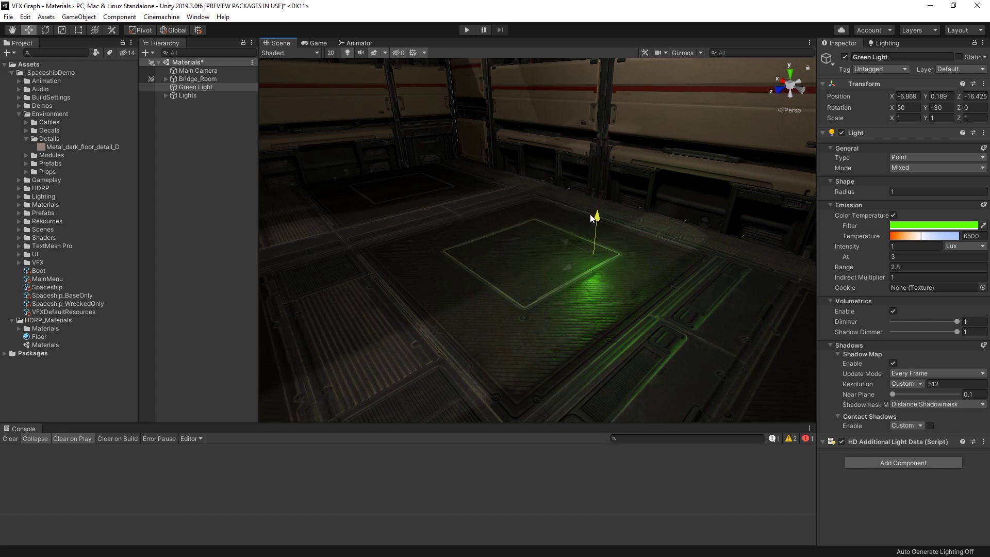
# Move the Green Light across the floor and re-enable Layer 1's opacity map with base colour influence 1.
pyautogui.moveTo(476, 208); pyautogui.dragTo(499, 172)
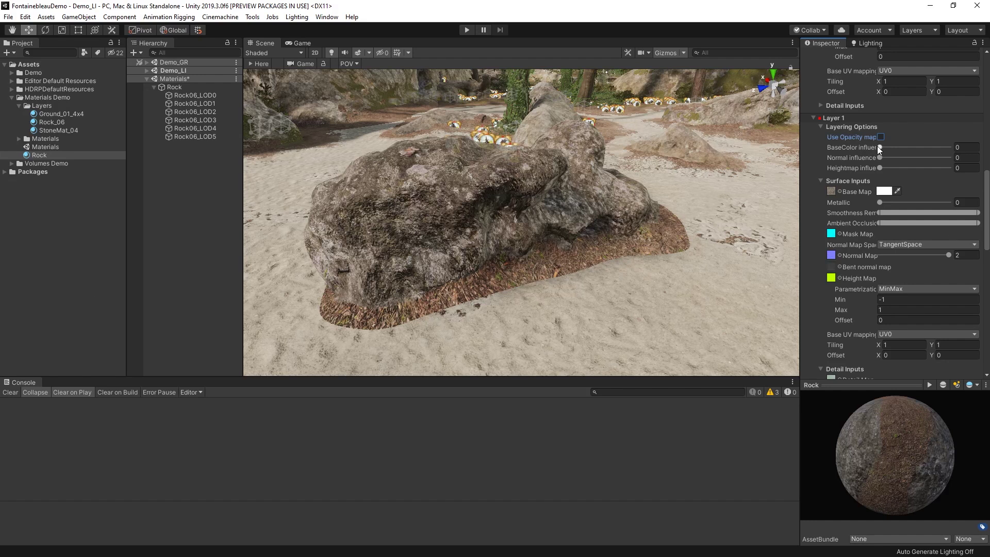
pyautogui.click(880, 137)
pyautogui.moveTo(880, 148); pyautogui.dragTo(949, 149)
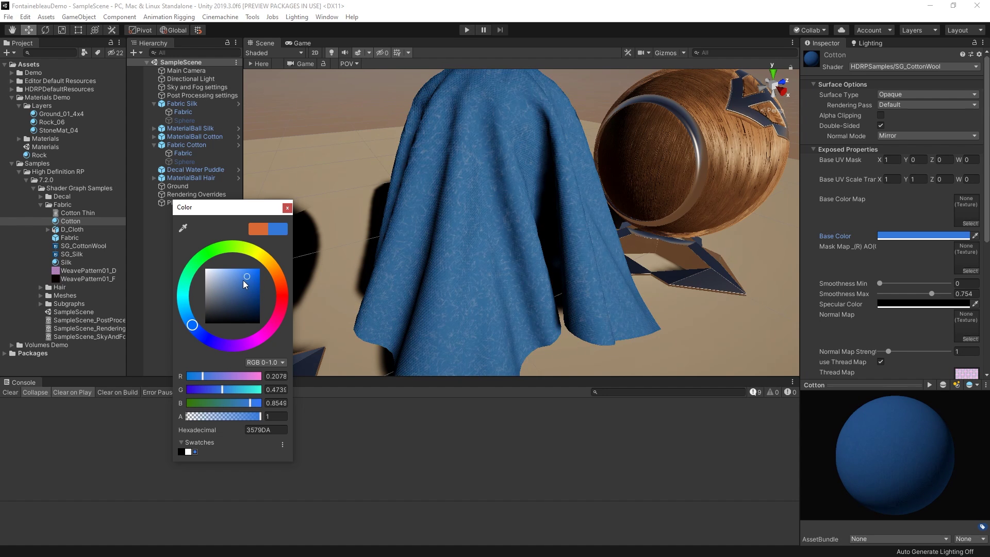
# Shift the Silk cloth colour from red to pink and move the Green Light to another floor spot.
pyautogui.moveTo(243, 280); pyautogui.dragTo(233, 293)
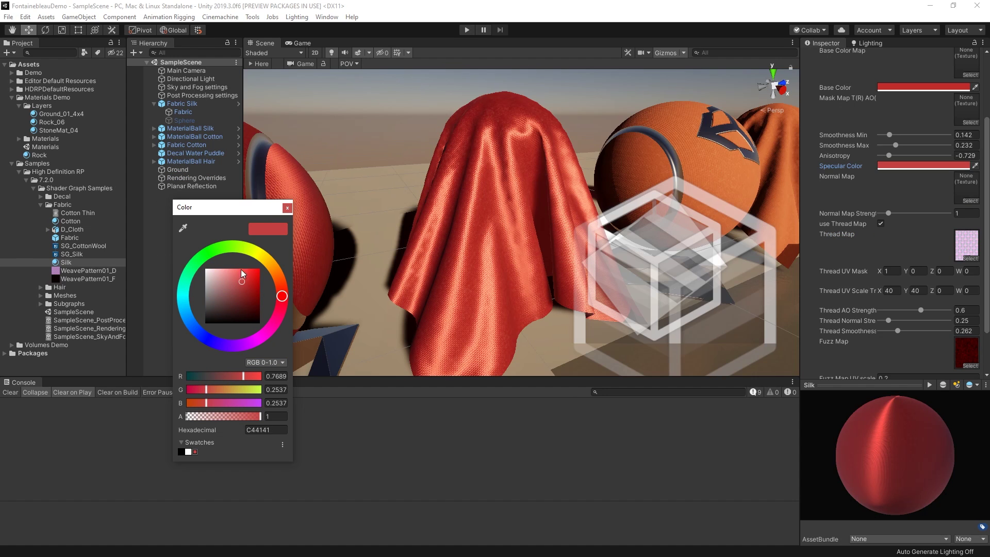
pyautogui.moveTo(240, 270); pyautogui.dragTo(234, 261)
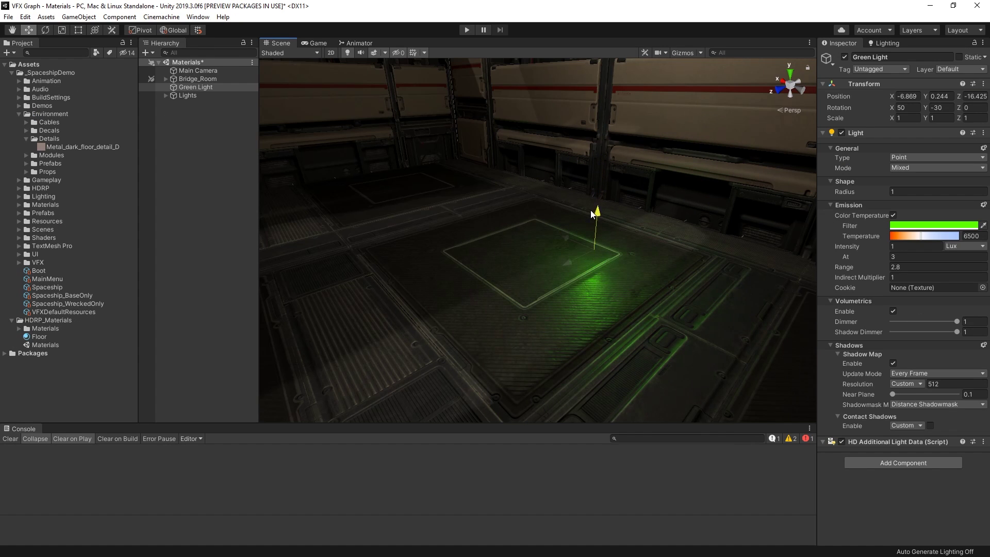
pyautogui.moveTo(559, 239); pyautogui.dragTo(529, 88)
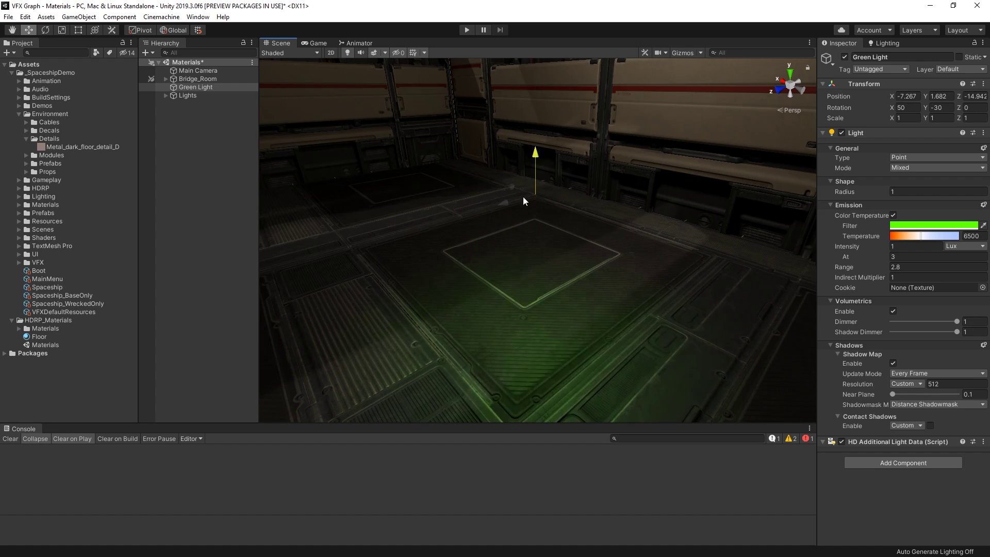